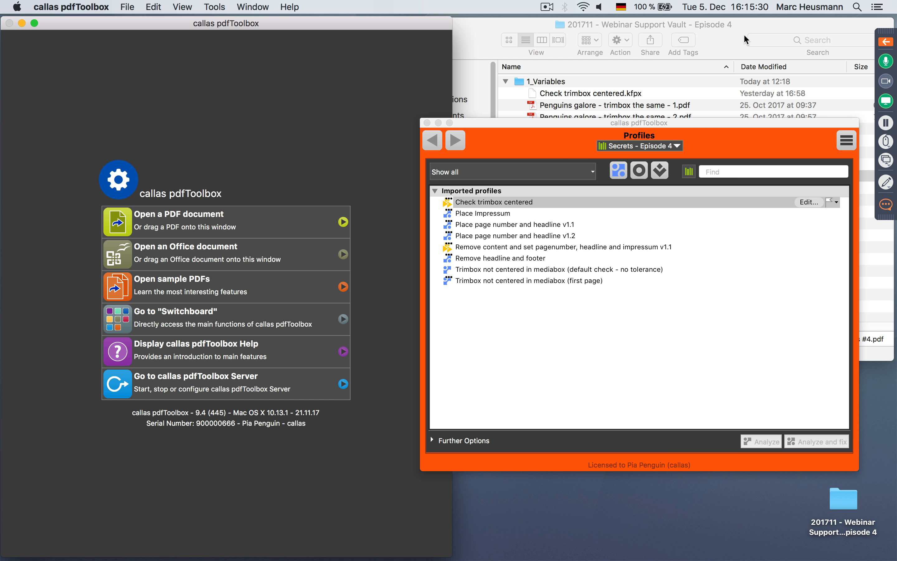
# Open "Secrets from the support vaults #4.pdf" from the 2_Remove images folder in callas pdfToolbox
pyautogui.click(745, 37)
pyautogui.click(505, 81)
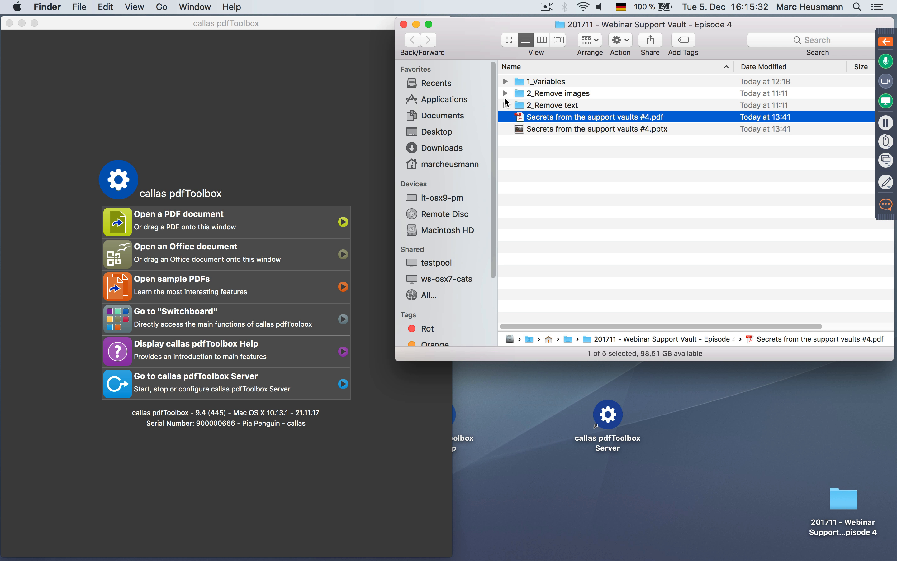
pyautogui.click(506, 93)
pyautogui.moveTo(540, 117); pyautogui.dragTo(245, 112)
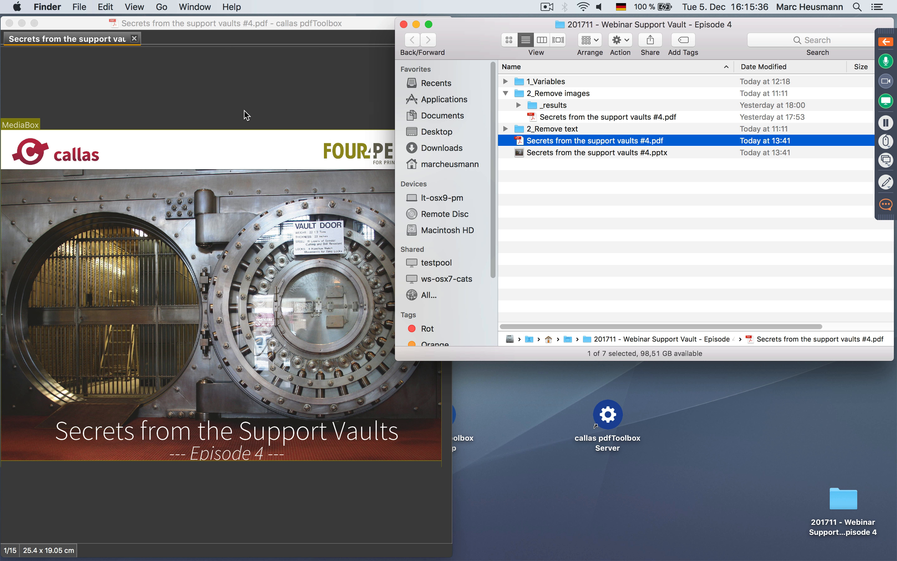
pyautogui.click(272, 31)
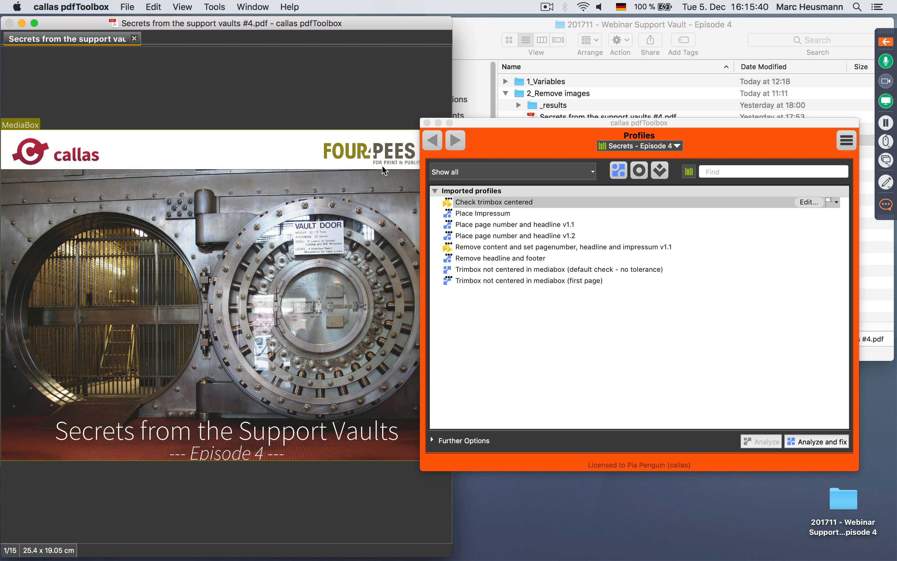
# Search the profiles of all libraries for "typ" and run the Essentials profile "List page objects, grouped by type of object"
pyautogui.click(719, 171)
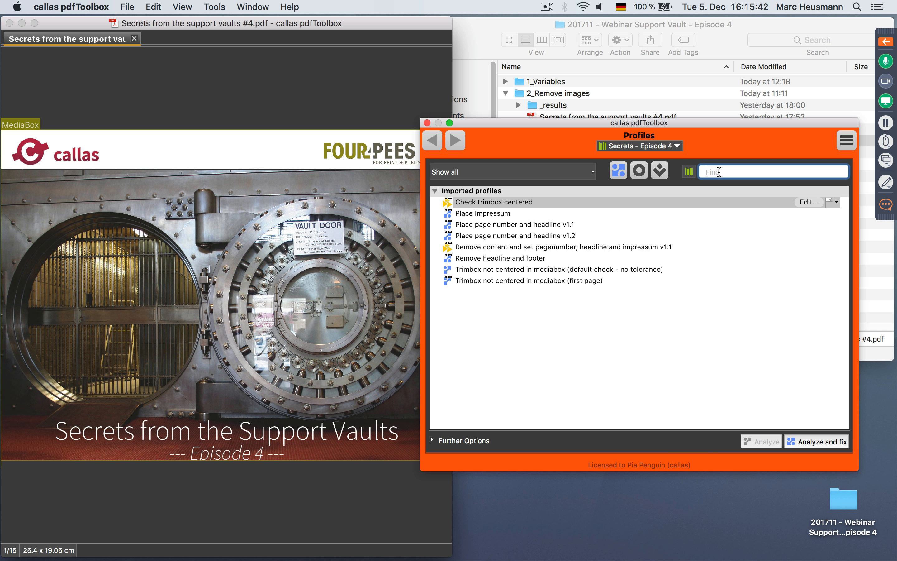
pyautogui.write('typ')
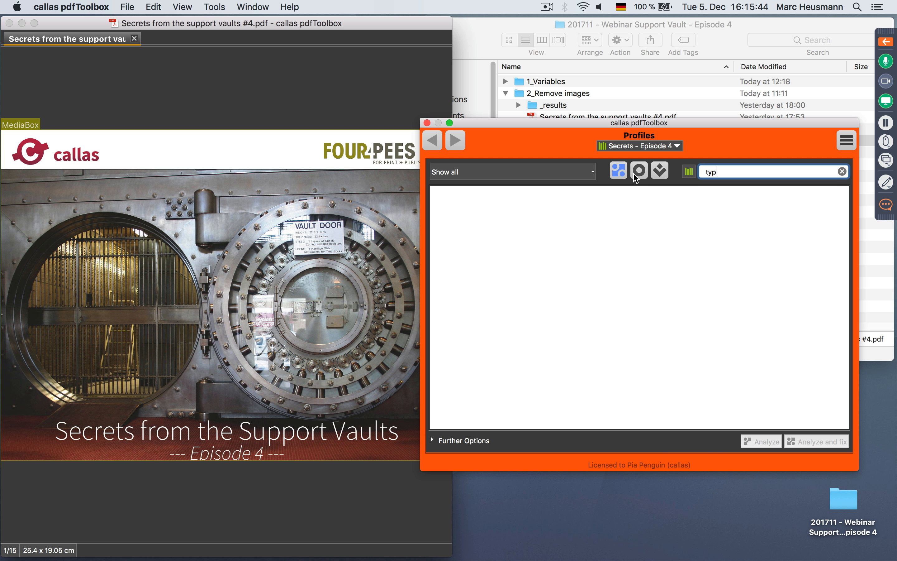
pyautogui.click(640, 172)
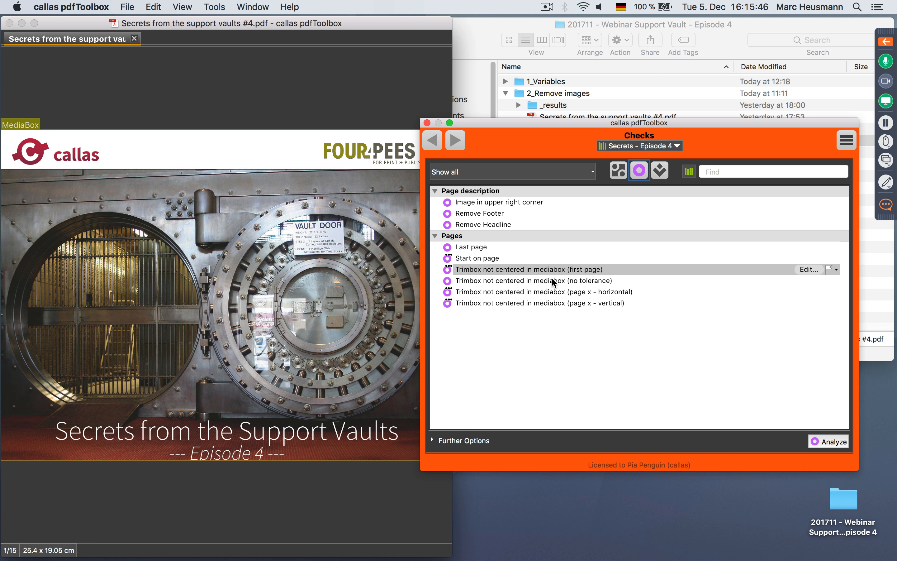
pyautogui.click(619, 171)
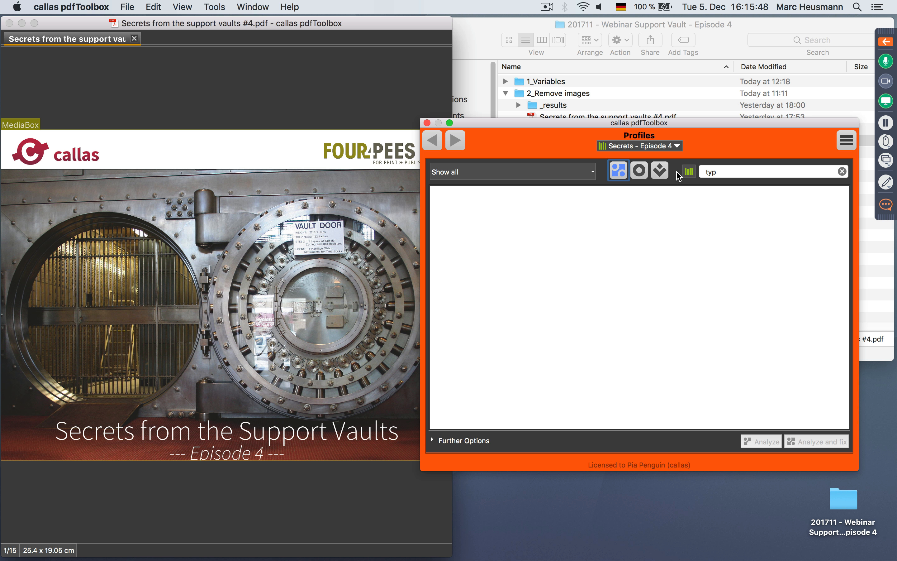
pyautogui.doubleClick(564, 246)
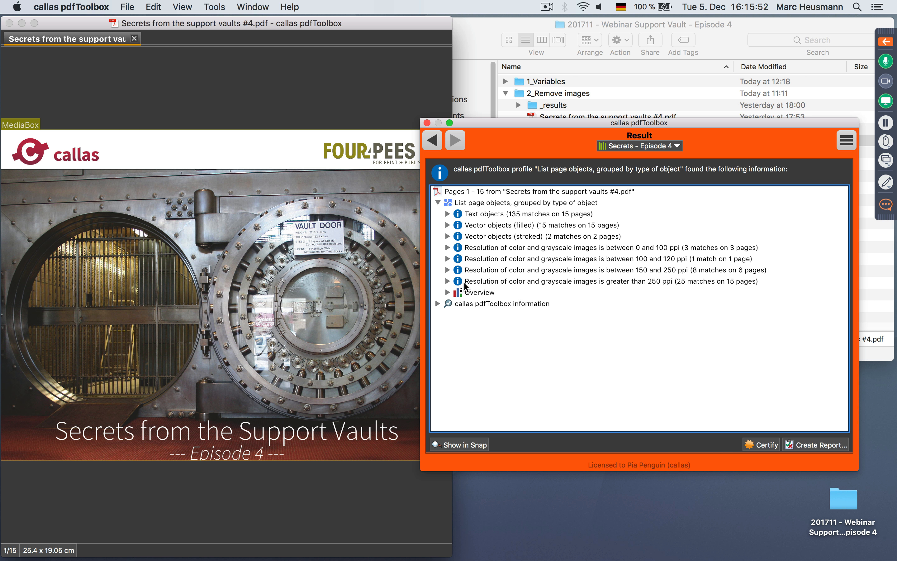
# Expand the results for color and grayscale images above 250 ppi and highlight the page 1 logo image in the document
pyautogui.click(448, 281)
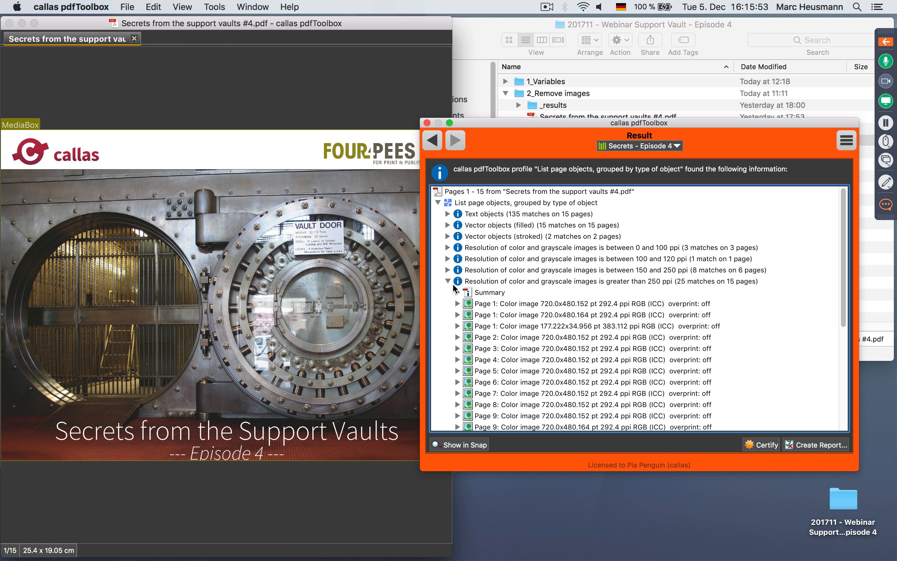
pyautogui.click(546, 315)
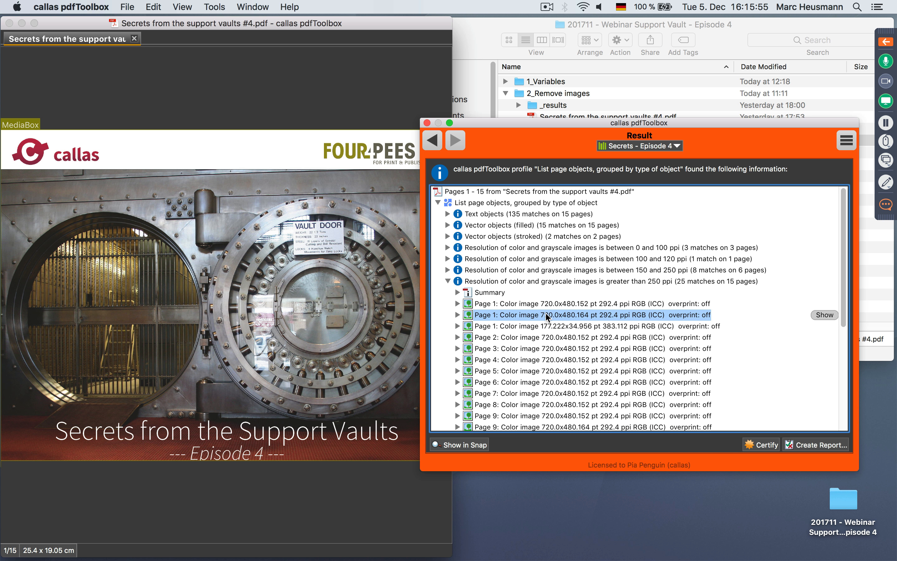
pyautogui.click(557, 326)
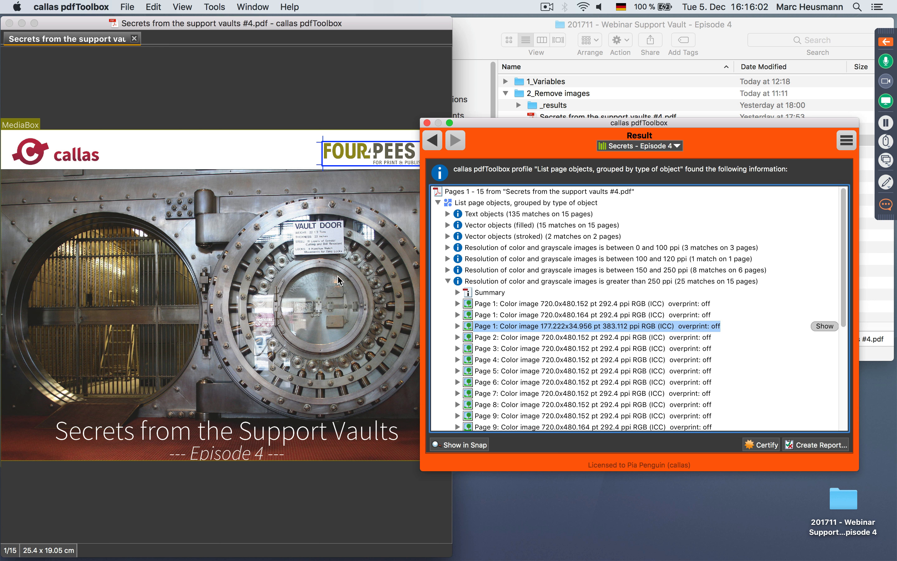
# Page through the PDF from page 1 to page 10 to examine where the header logo and other images occur
pyautogui.click(326, 114)
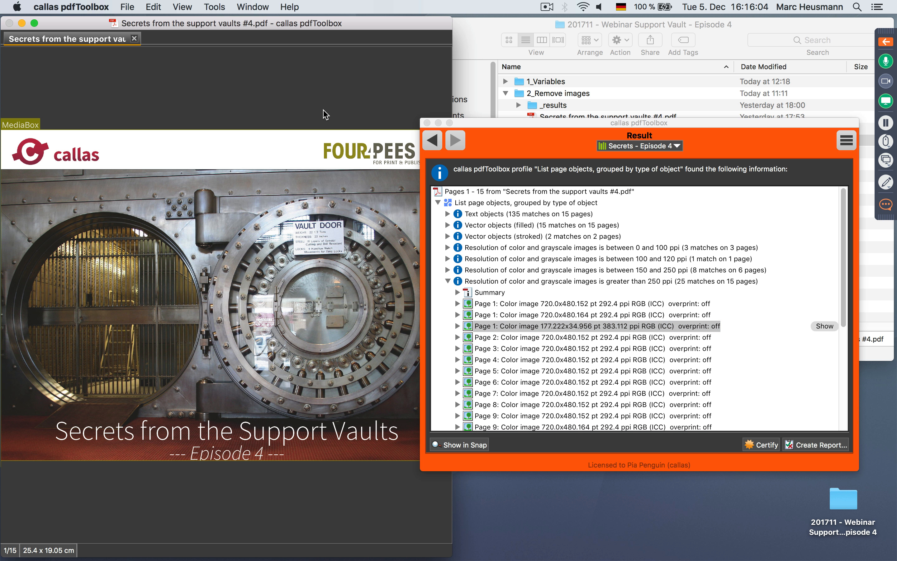
pyautogui.press('pagedown')
pyautogui.press('pagedown')
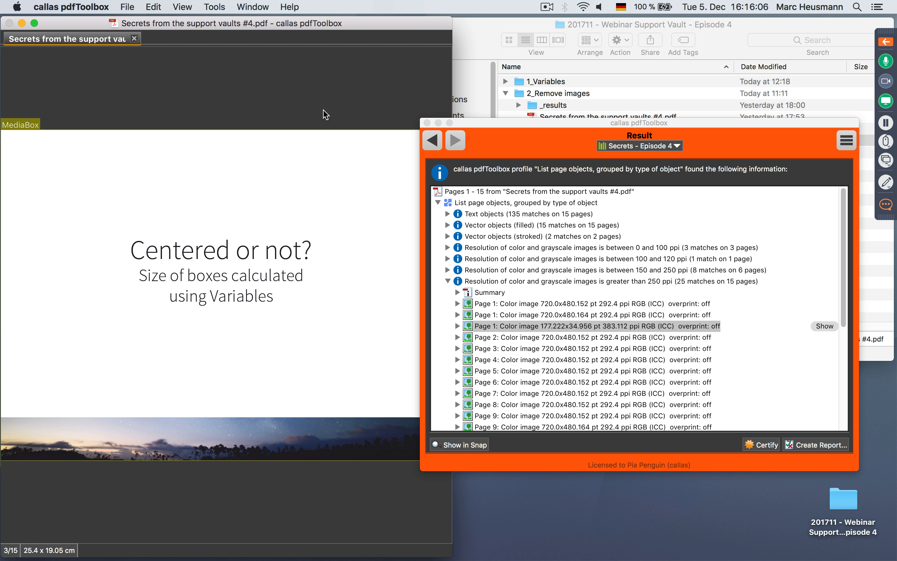
pyautogui.press('pagedown')
pyautogui.press('pagedown')
pyautogui.press('pagedown')
pyautogui.press('pagedown')
pyautogui.press('pagedown')
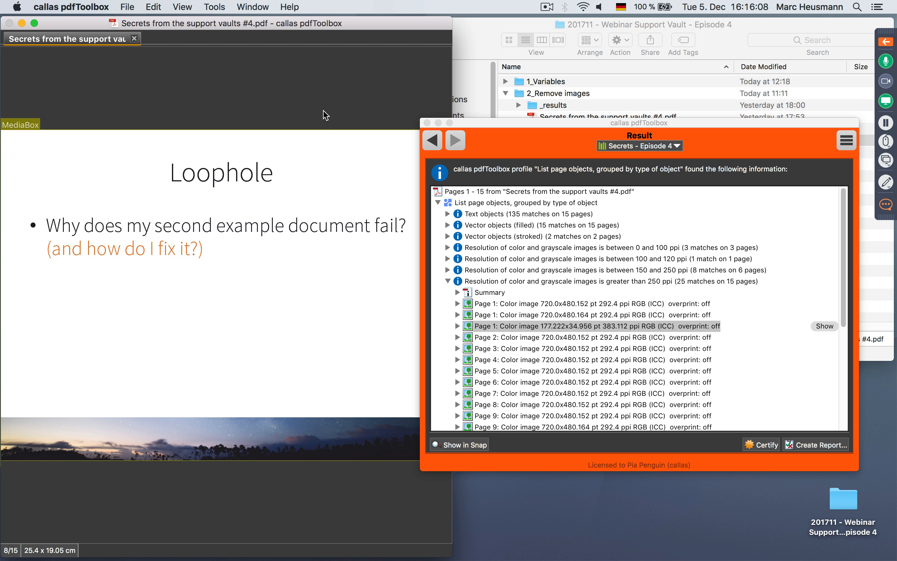
pyautogui.press('pagedown')
pyautogui.press('pagedown')
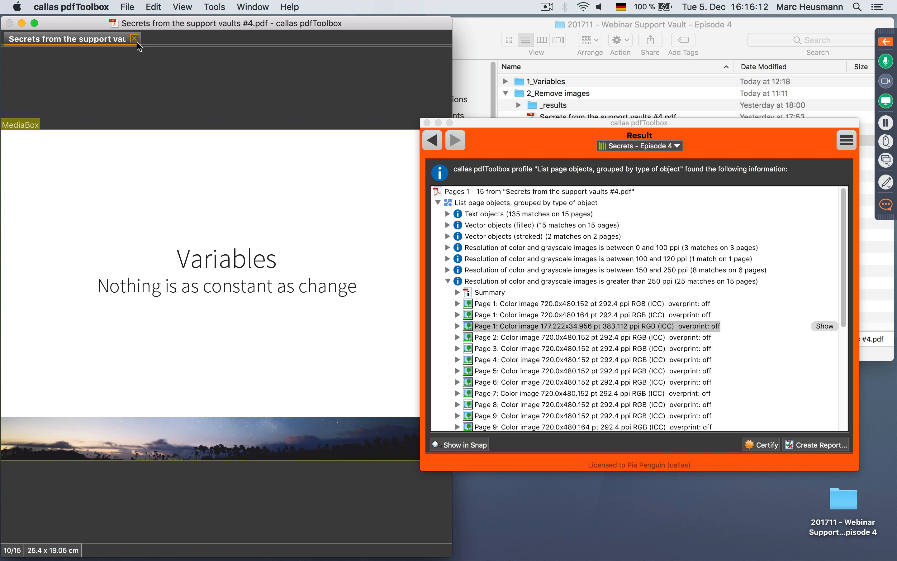
# Leave the analysis results, return the PDF to page 1 and list only the checks of the Secrets - Episode 4 library
pyautogui.click(432, 141)
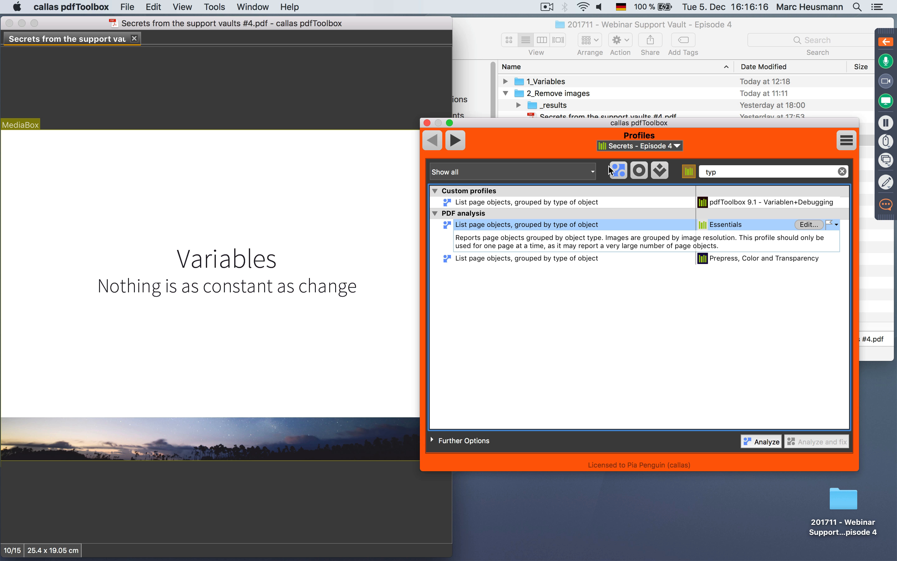
pyautogui.scroll(7, 209, 174)
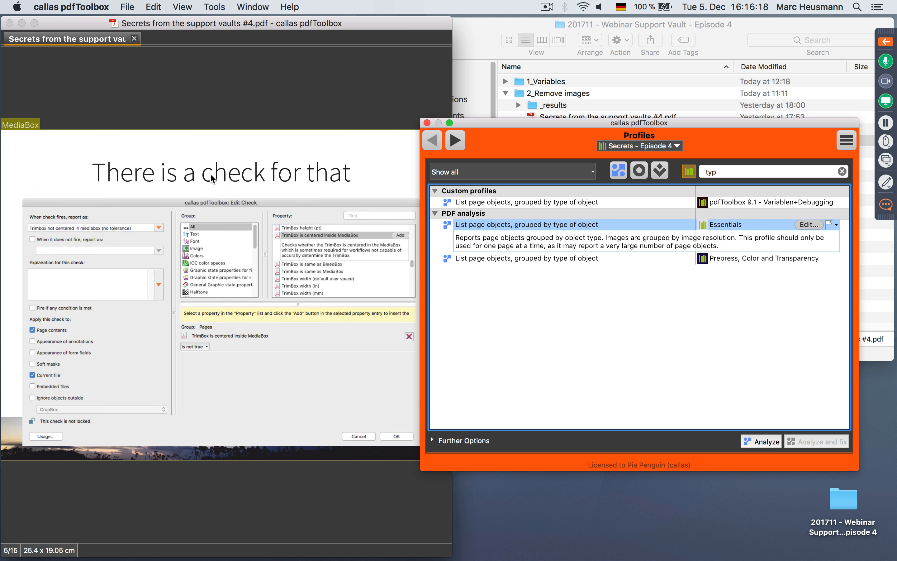
pyautogui.scroll(2, 233, 174)
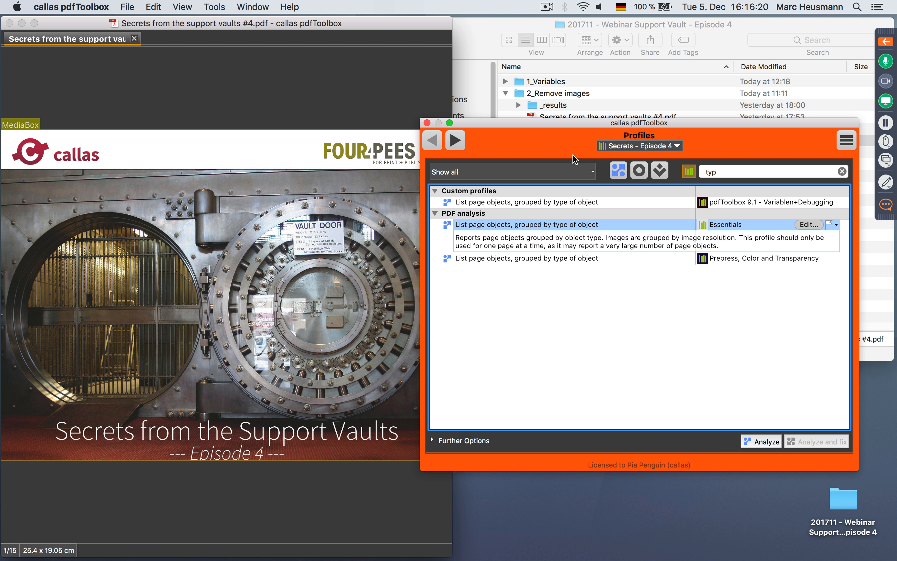
pyautogui.click(640, 171)
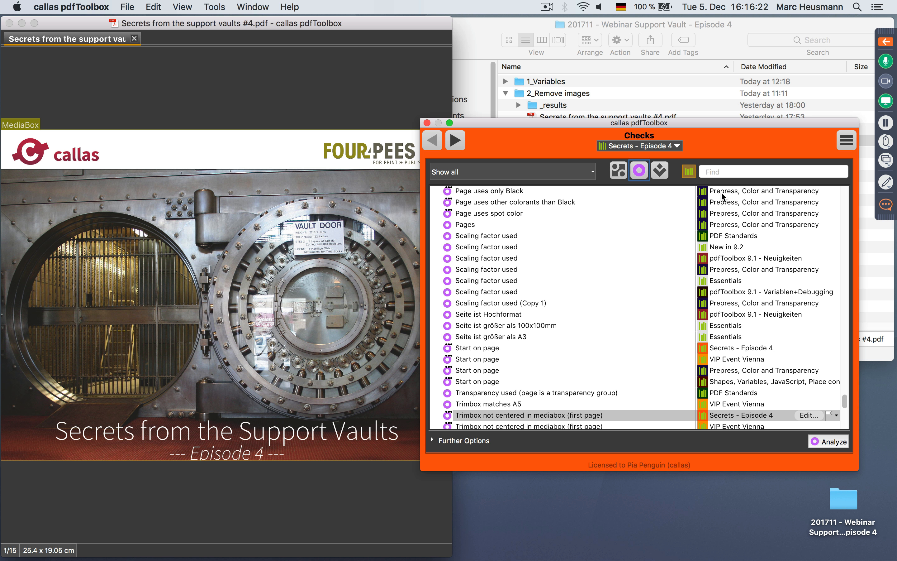
pyautogui.click(688, 172)
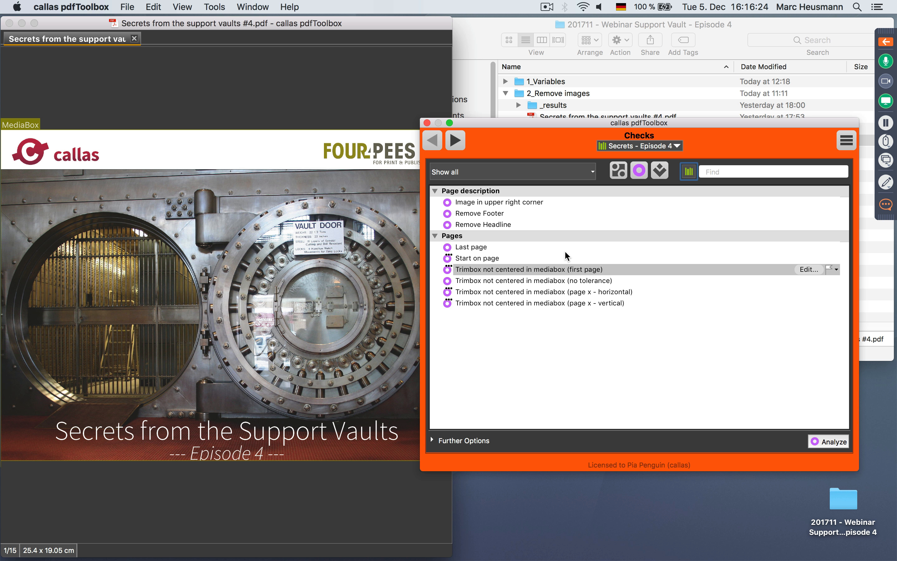
# Review the custom area and image conditions of the "Image in upper right corner" check and confirm it for all usages
pyautogui.click(522, 202)
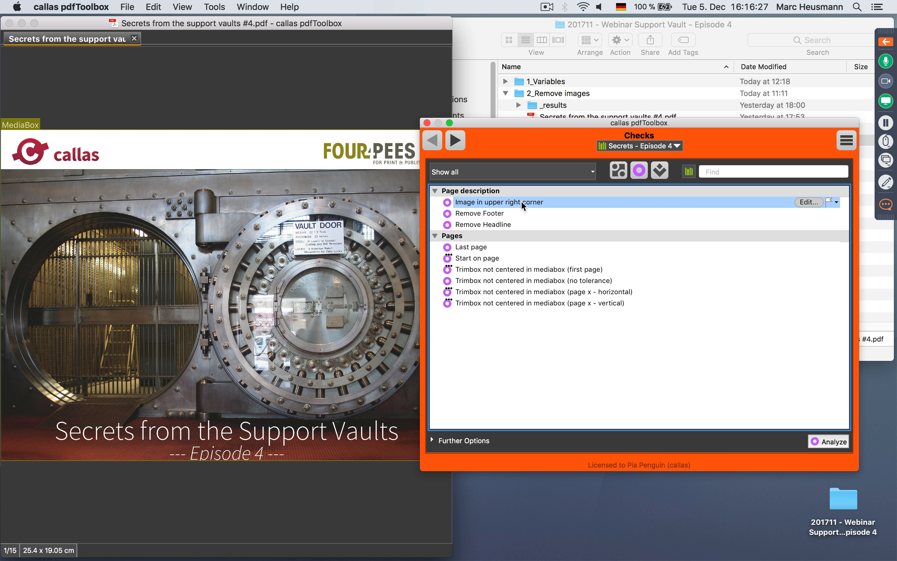
pyautogui.click(809, 203)
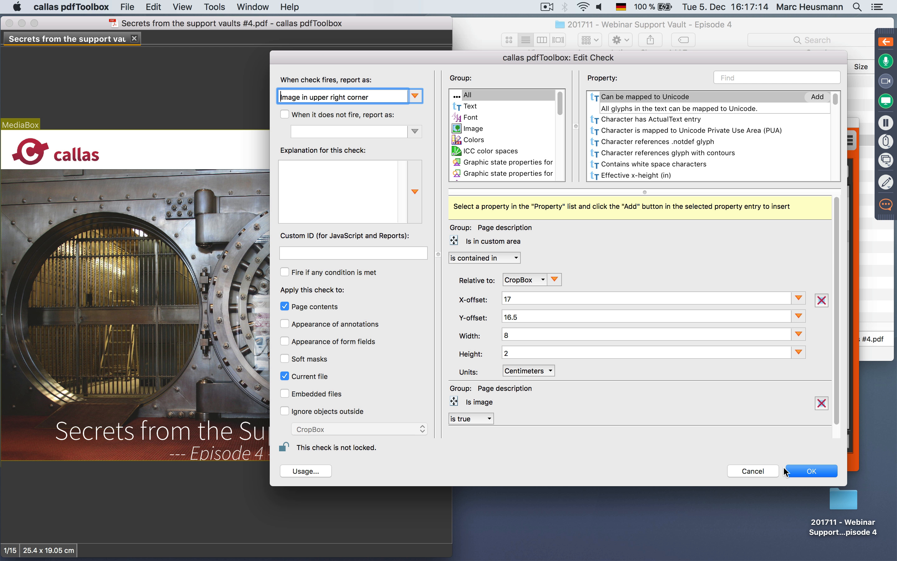
pyautogui.click(820, 474)
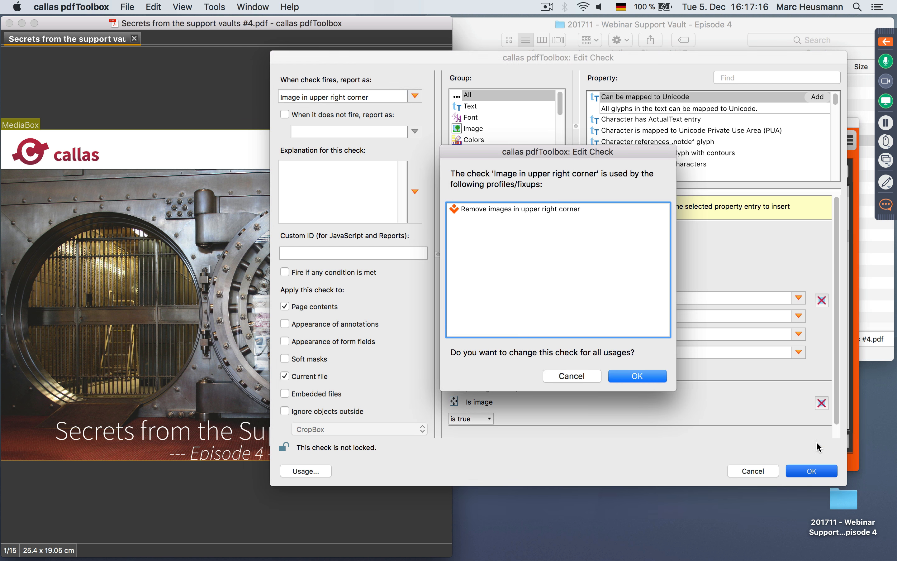
pyautogui.click(625, 380)
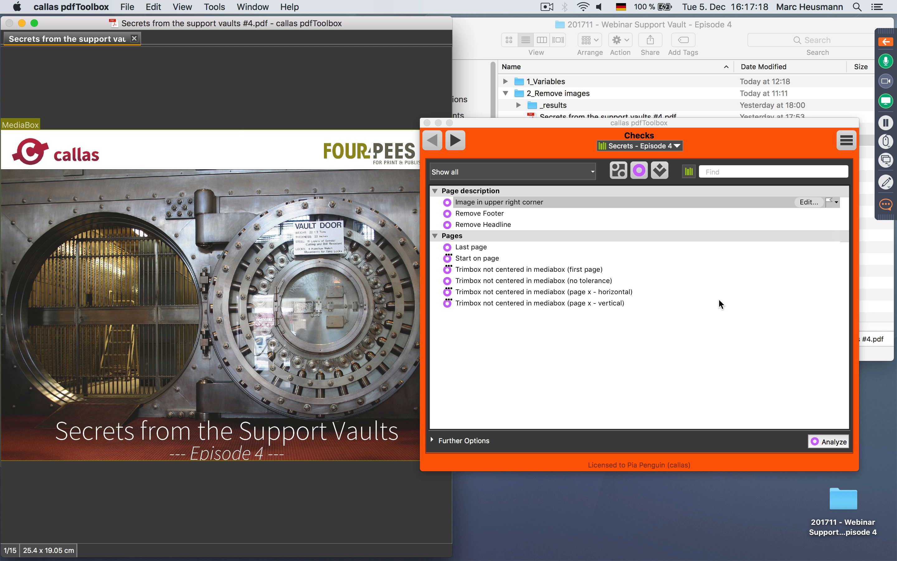
# Analyze the PDF with the "Image in upper right corner" check and show the matched images on pages 1, 9, 14 and 15
pyautogui.click(821, 445)
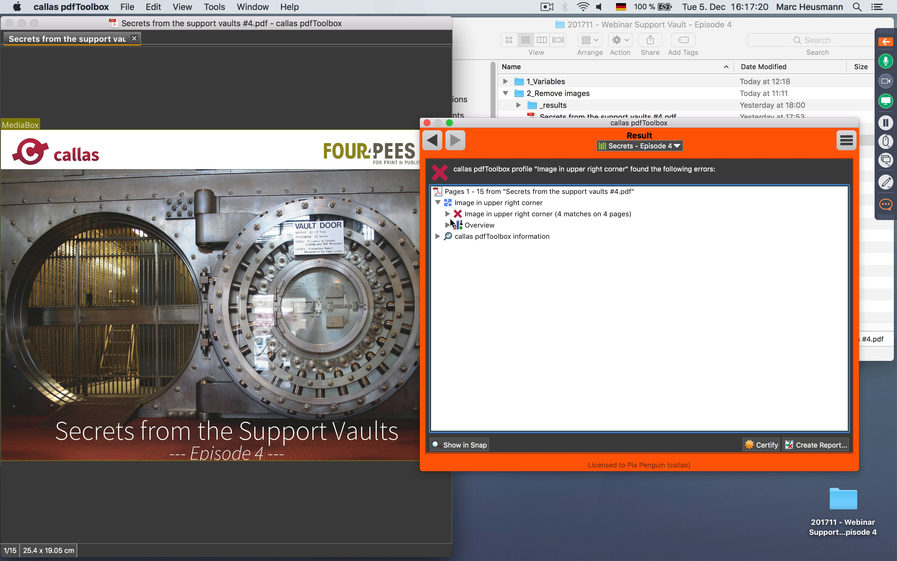
pyautogui.click(448, 213)
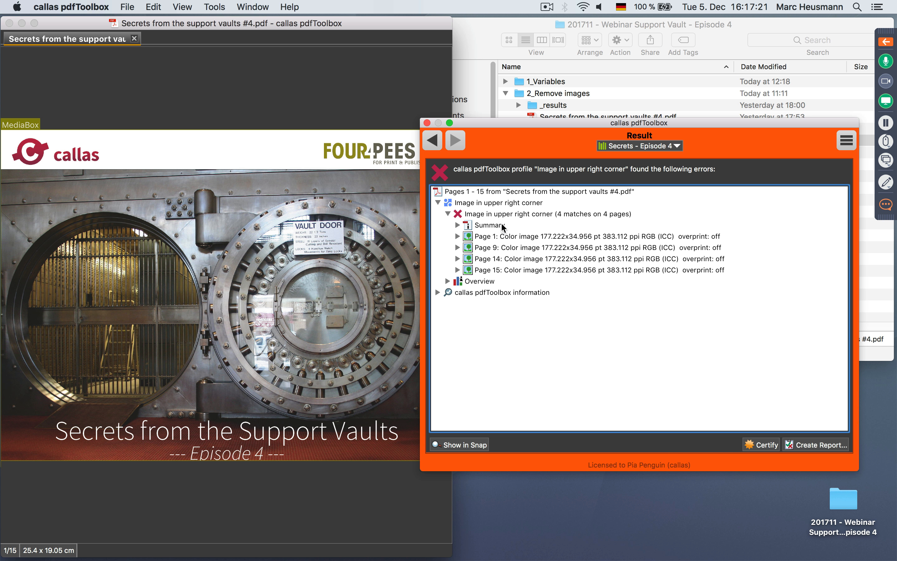
pyautogui.click(524, 236)
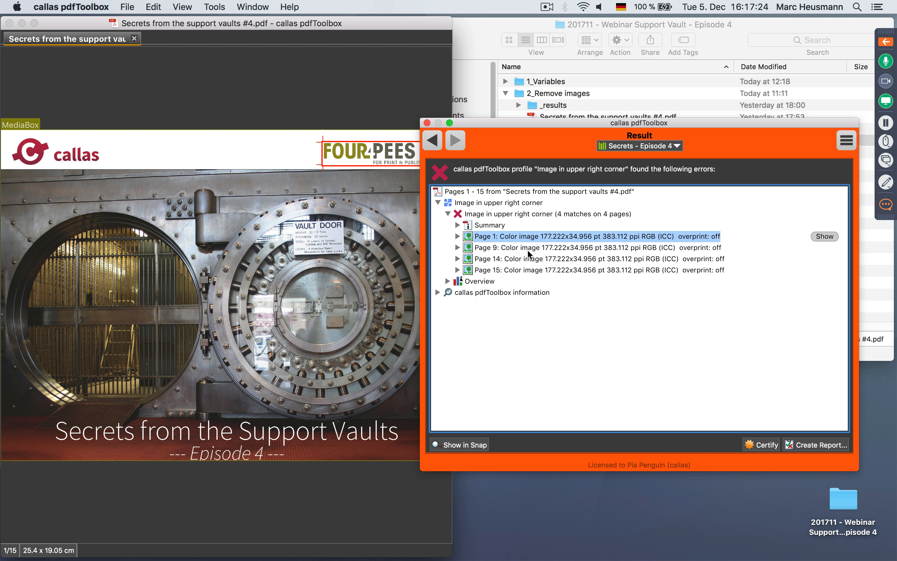
pyautogui.click(529, 249)
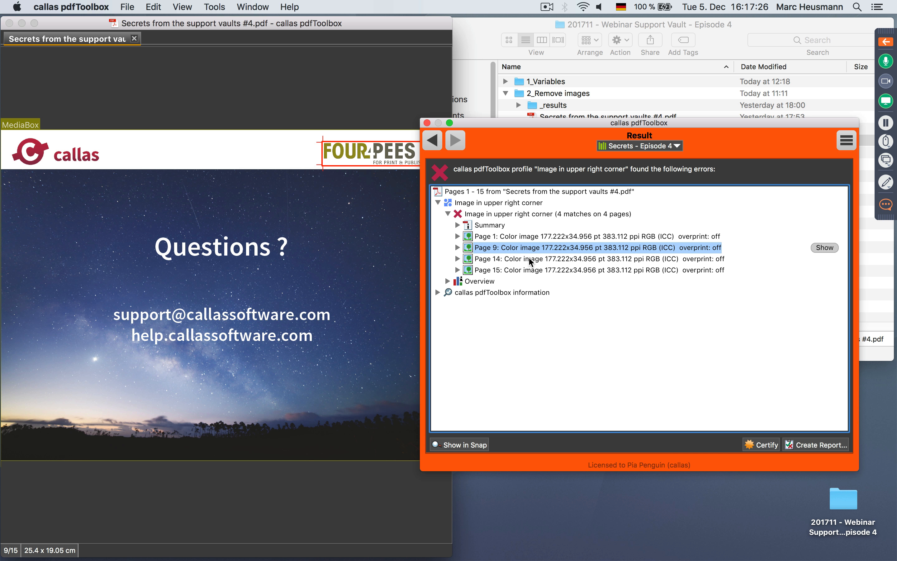
pyautogui.click(531, 259)
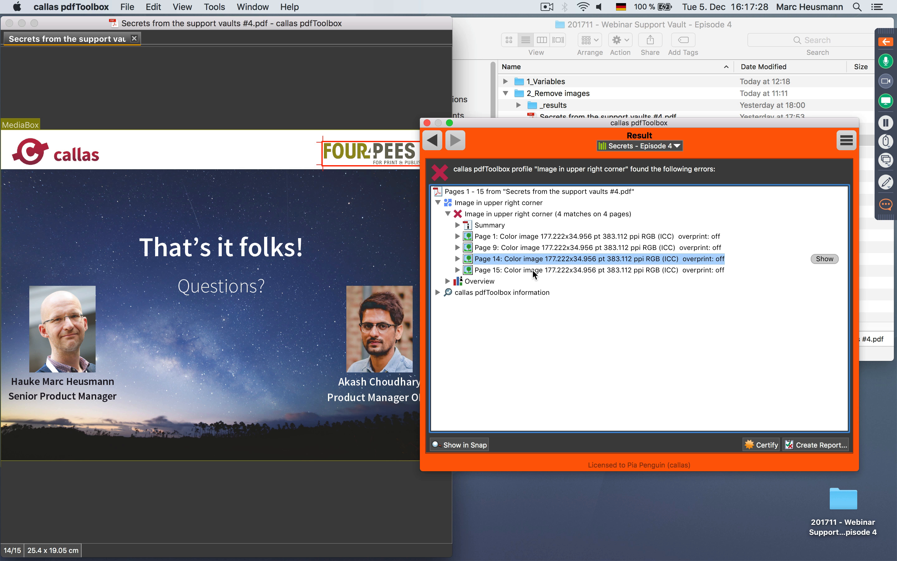
pyautogui.click(533, 270)
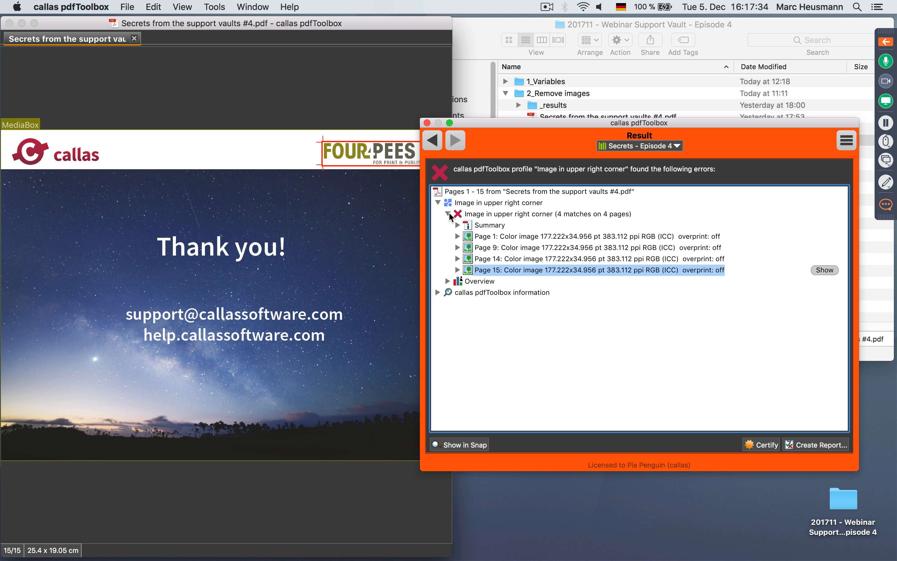
# Open the "Remove images in upper right corner" fixup for editing and inspect the settings of the check it applies
pyautogui.click(435, 141)
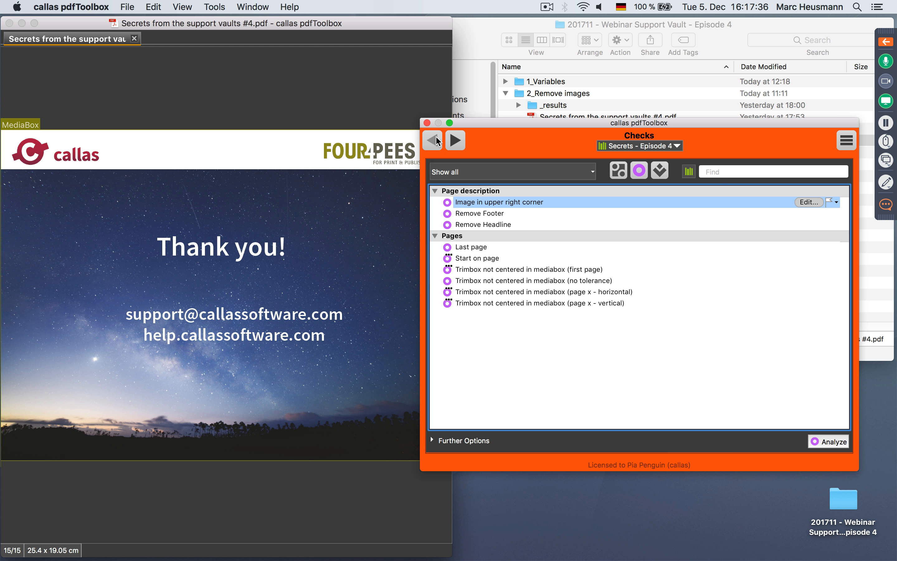
pyautogui.click(661, 172)
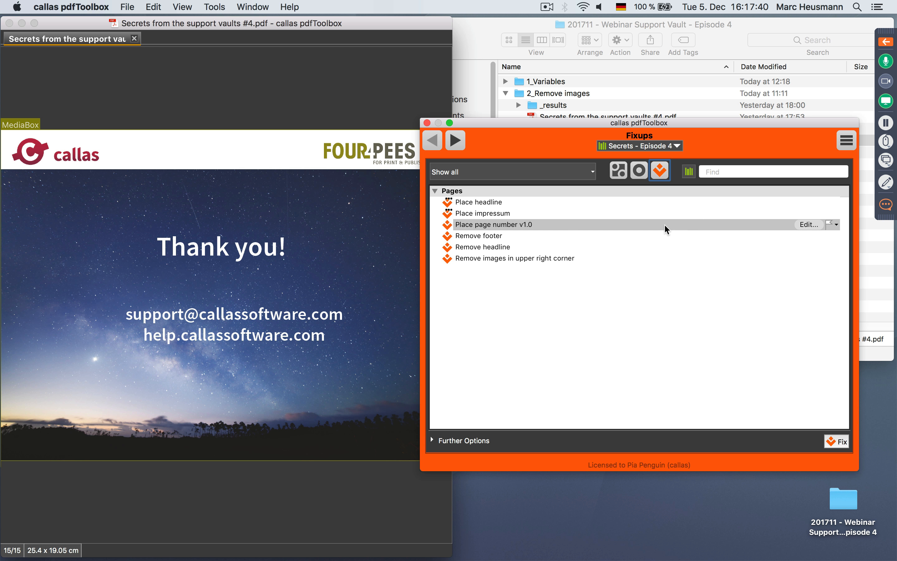
pyautogui.click(532, 257)
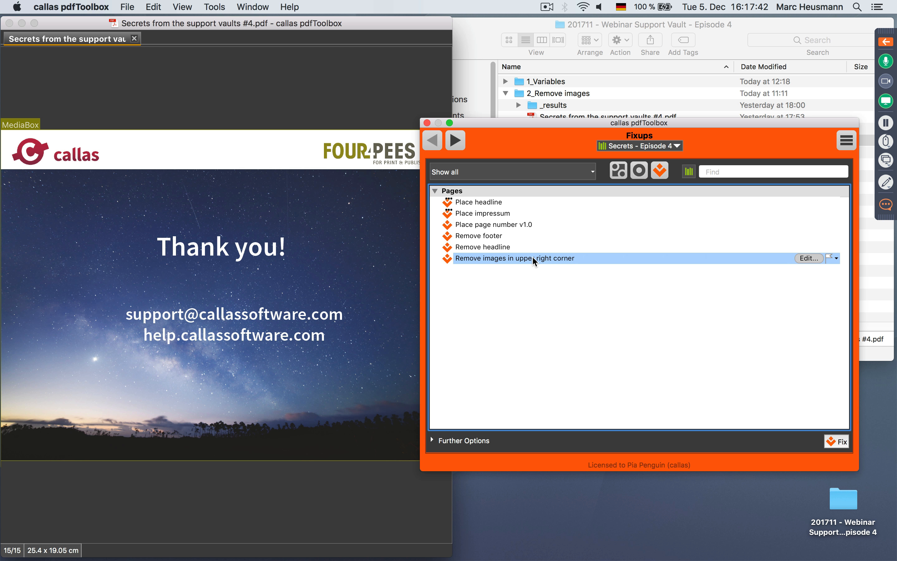
pyautogui.click(810, 257)
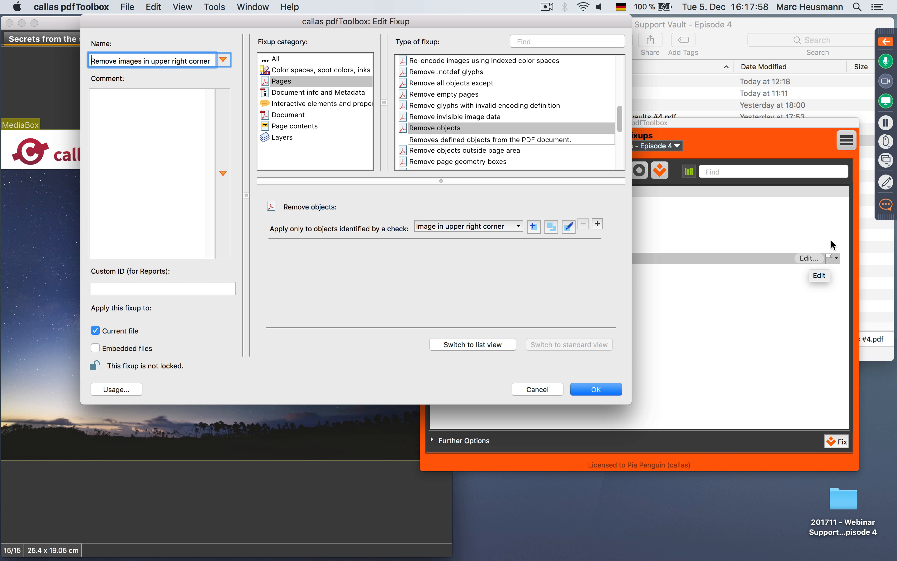
pyautogui.click(569, 228)
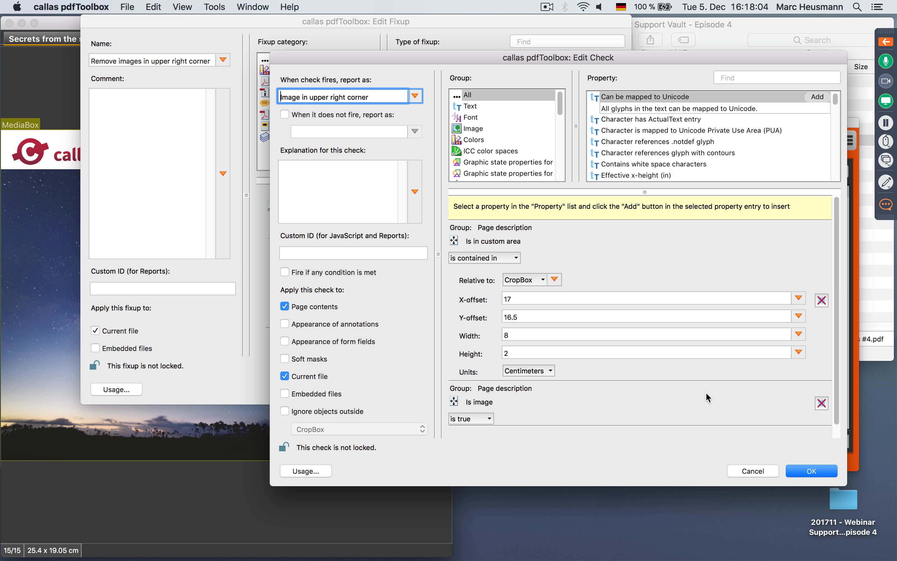
# Close the check and fixup settings and run "Remove images in upper right corner", replacing "Secrets from the support vaults #4.pdf" in the _results folder
pyautogui.click(766, 470)
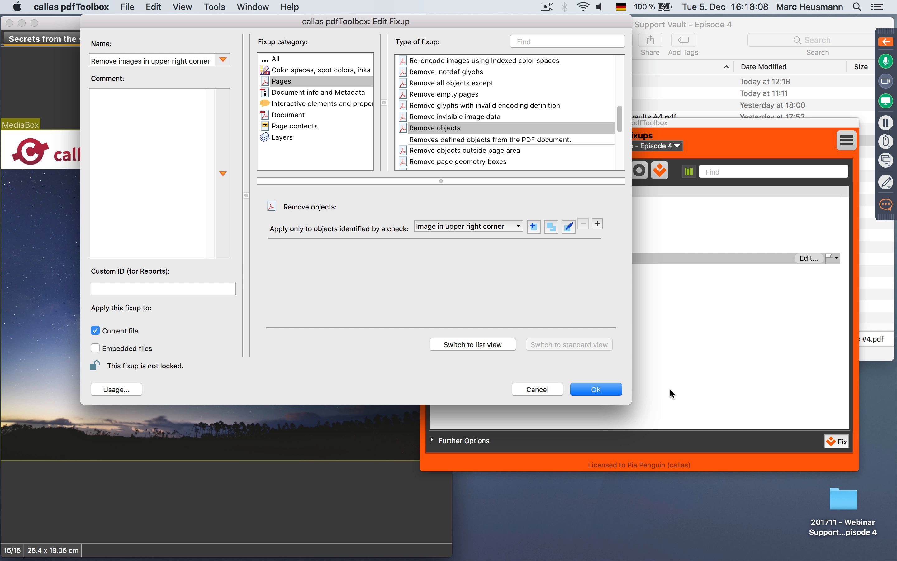
pyautogui.click(589, 390)
pyautogui.click(841, 444)
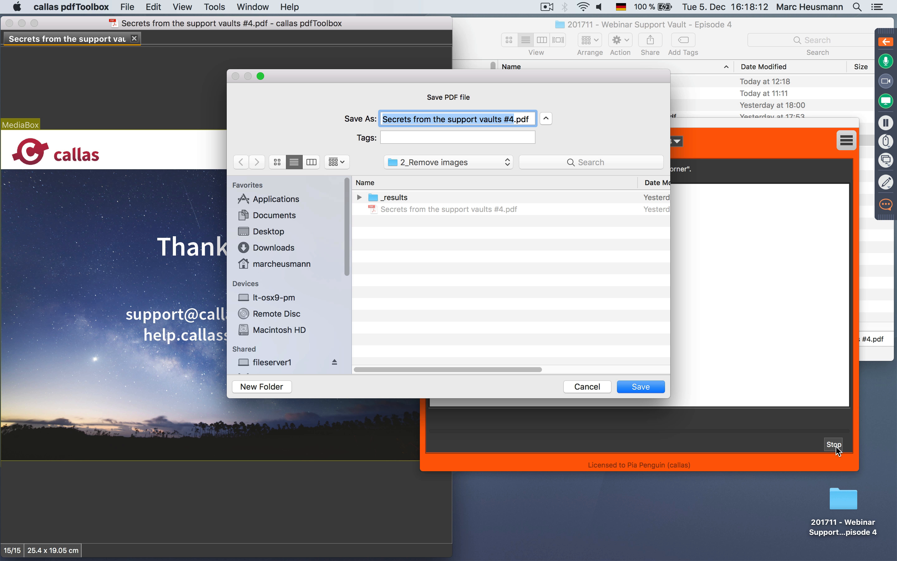
pyautogui.click(404, 198)
pyautogui.doubleClick(403, 199)
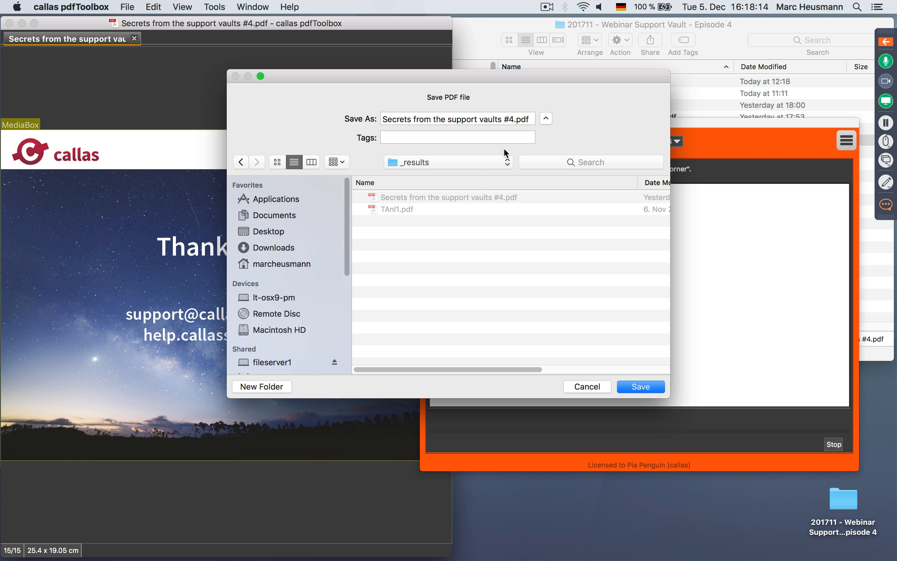
pyautogui.click(638, 386)
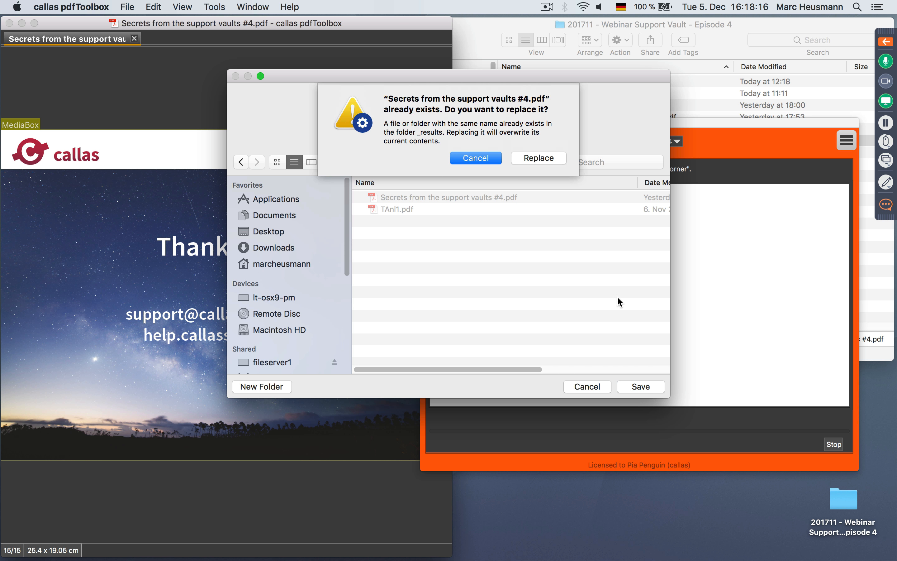
pyautogui.click(556, 161)
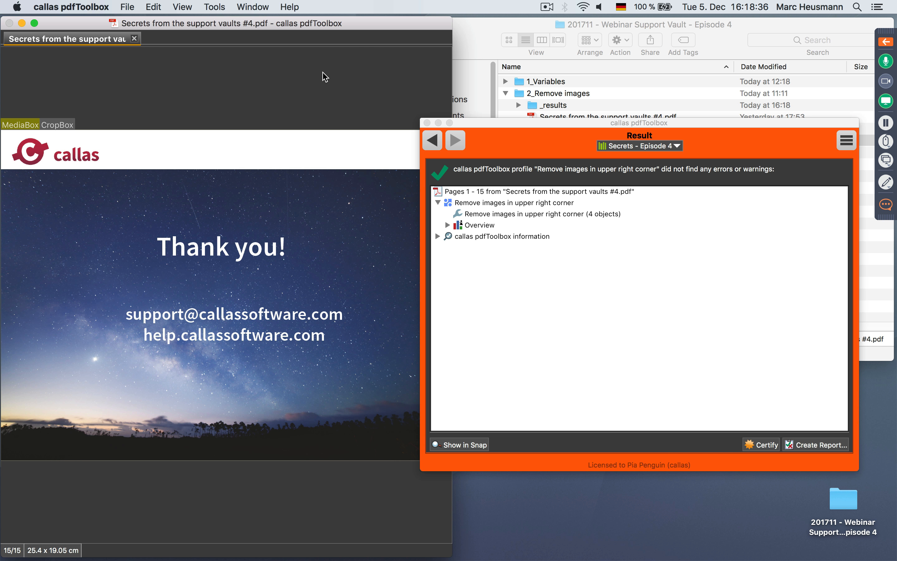
# Close the presentation and open TAnl1.pdf from the 2_Remove text folder, keeping the fixups window beside the page
pyautogui.click(135, 39)
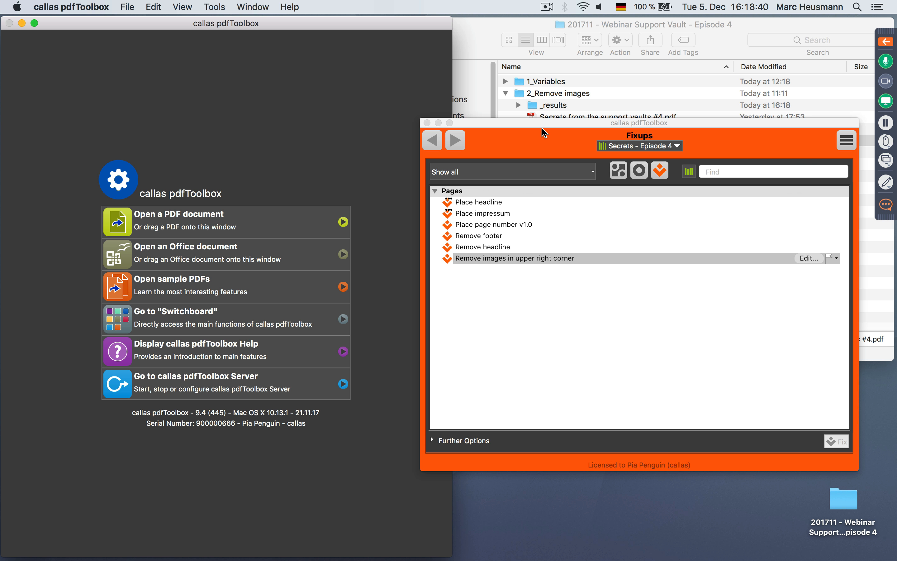
pyautogui.moveTo(544, 131); pyautogui.dragTo(283, 93)
pyautogui.click(506, 129)
pyautogui.click(506, 129)
pyautogui.click(282, 30)
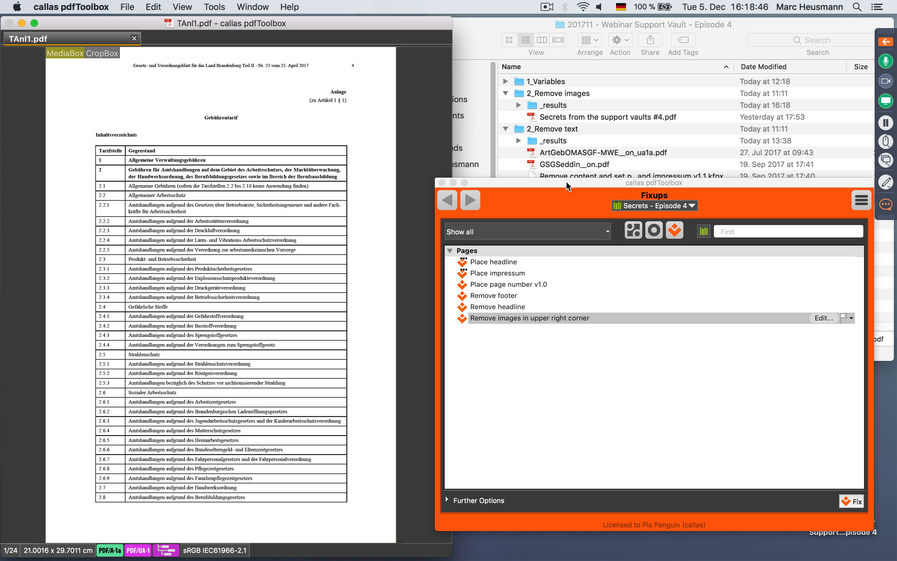
pyautogui.moveTo(579, 184); pyautogui.dragTo(581, 141)
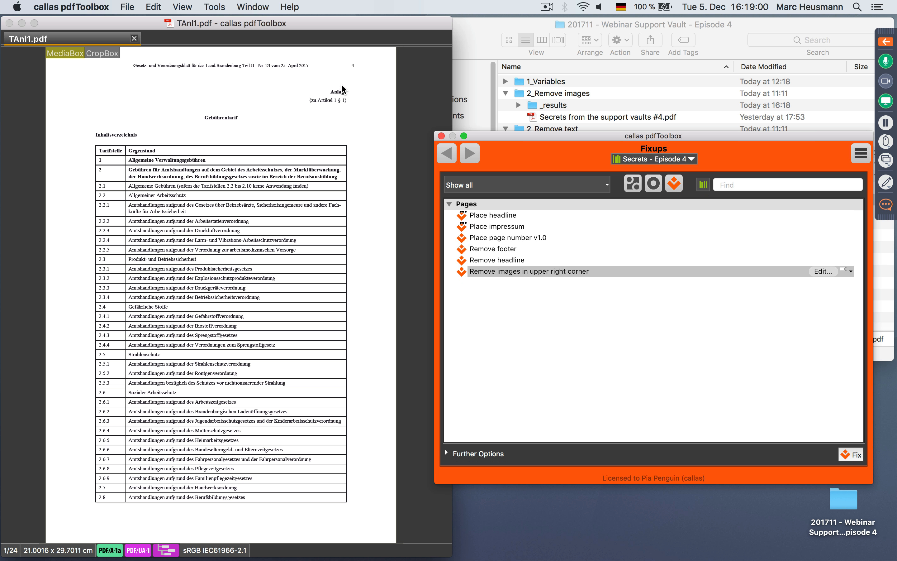
# Magnify the page number in the header of page 1 with the Loupe and close the Loupe
pyautogui.click(356, 66)
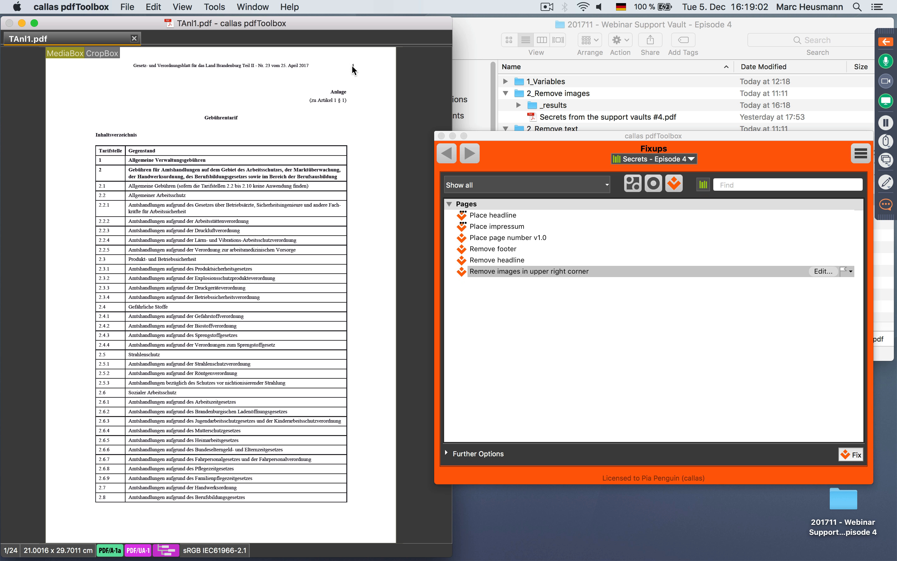
pyautogui.moveTo(344, 59); pyautogui.dragTo(362, 75)
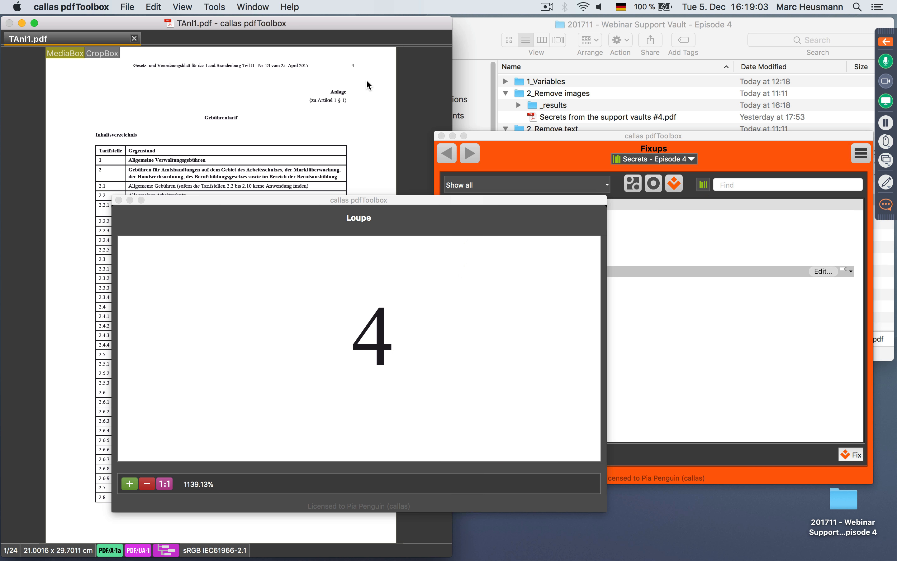
pyautogui.click(130, 201)
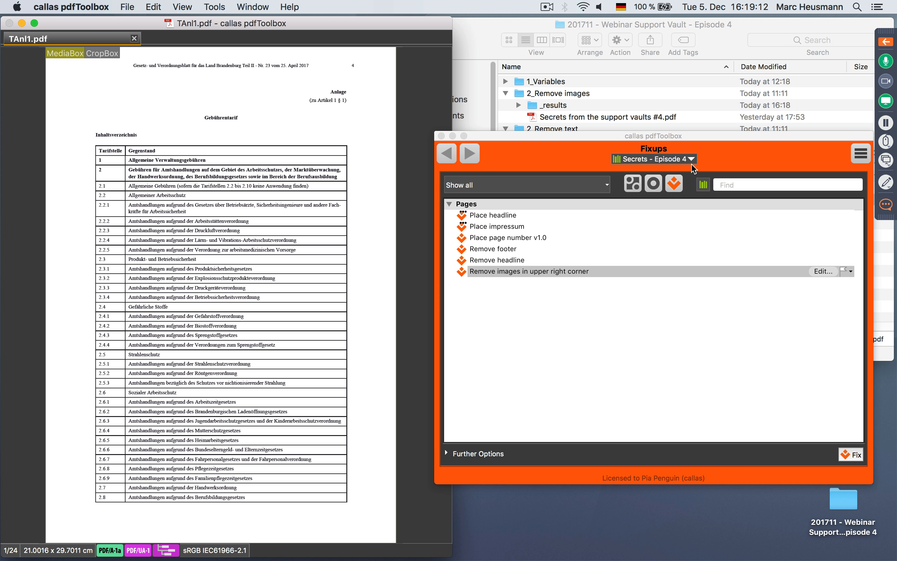
# List the library's checks and open the "Remove Headline" check for editing, with its dialog moved clear of the page header
pyautogui.click(655, 183)
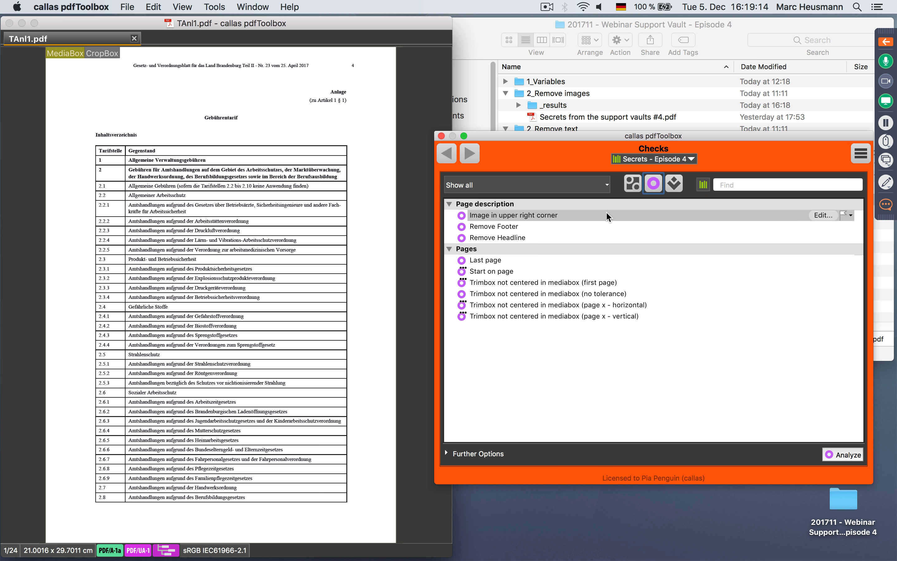
pyautogui.click(536, 240)
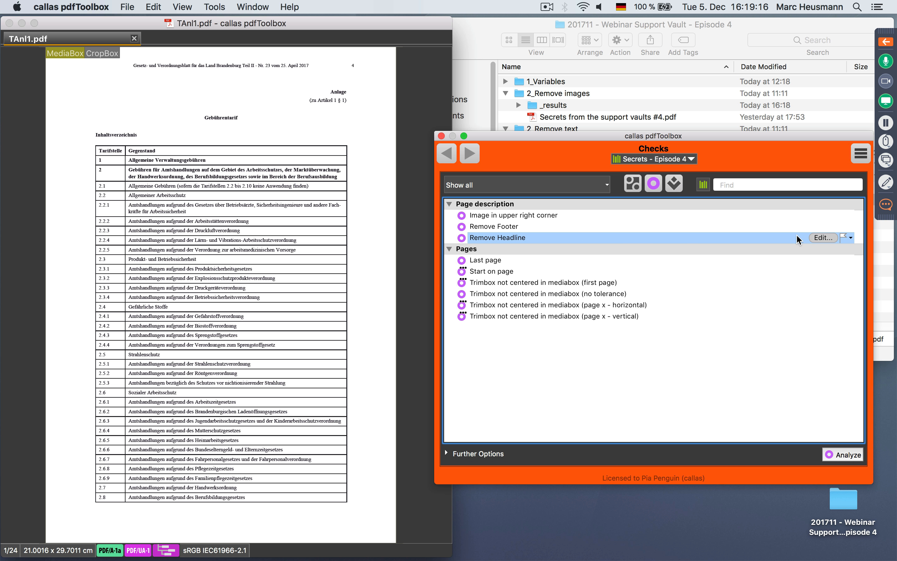
pyautogui.click(824, 238)
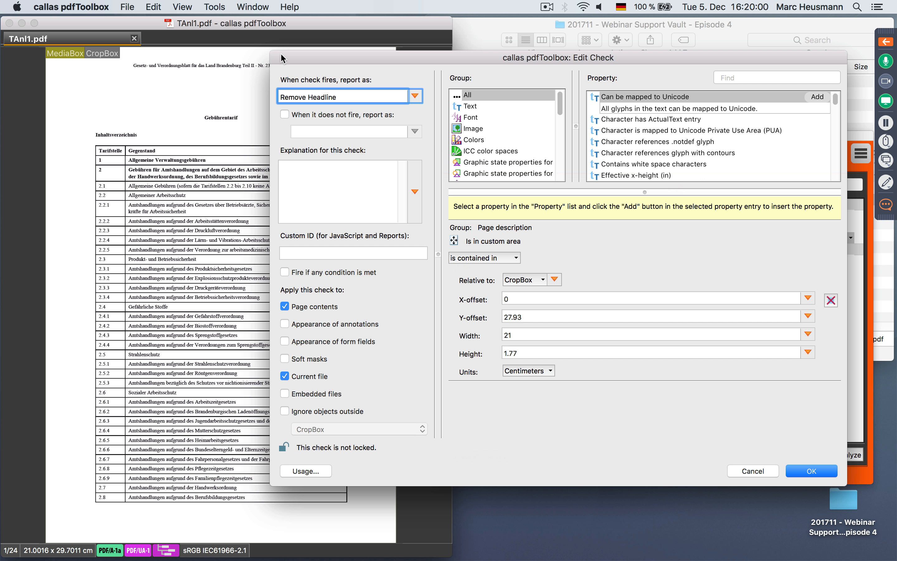
pyautogui.moveTo(280, 52); pyautogui.dragTo(286, 85)
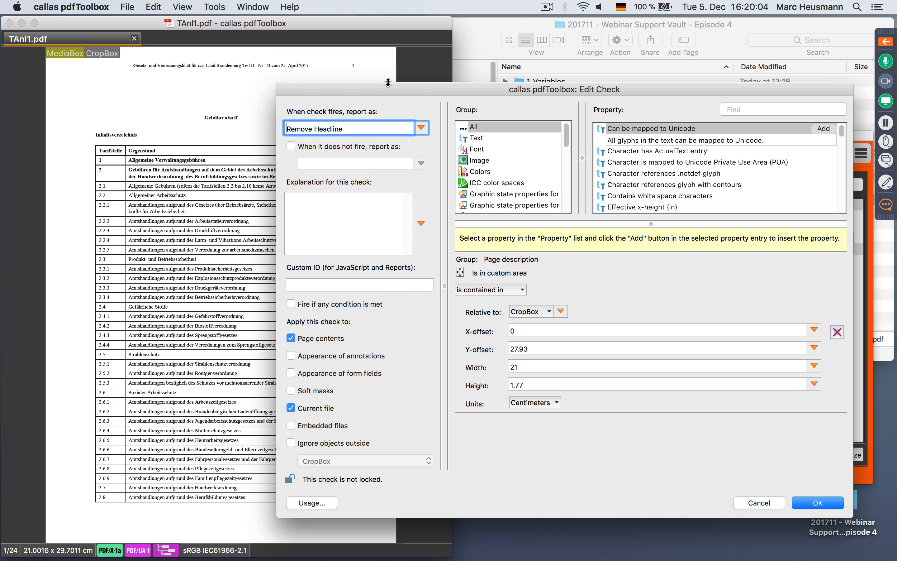
# Add the property "Is text" set to "is true" to the "Remove Headline" check and confirm the change
pyautogui.click(750, 110)
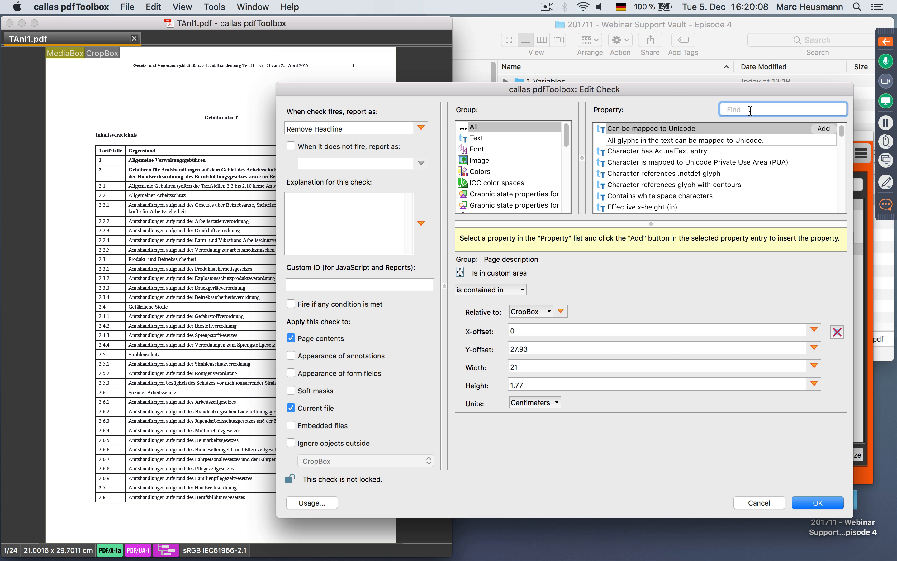
pyautogui.write('is te')
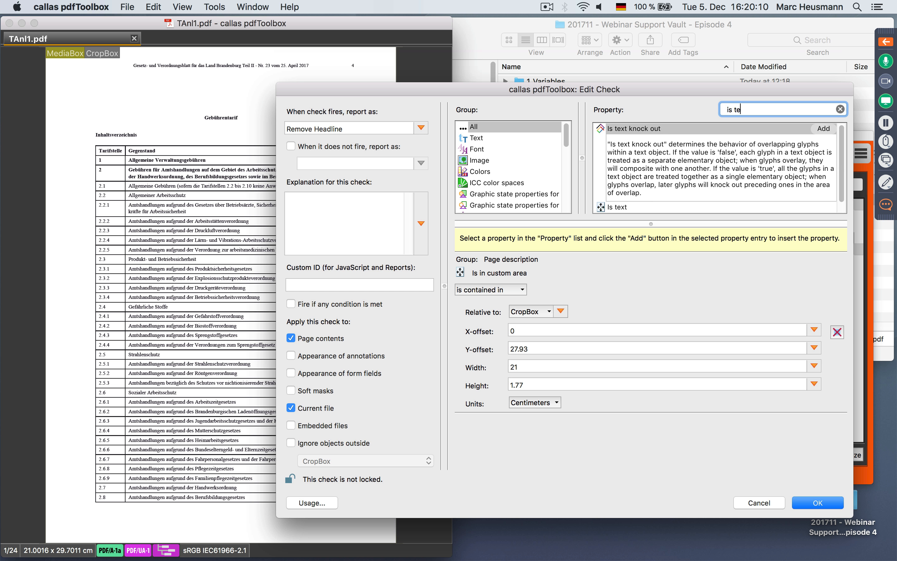
pyautogui.click(781, 206)
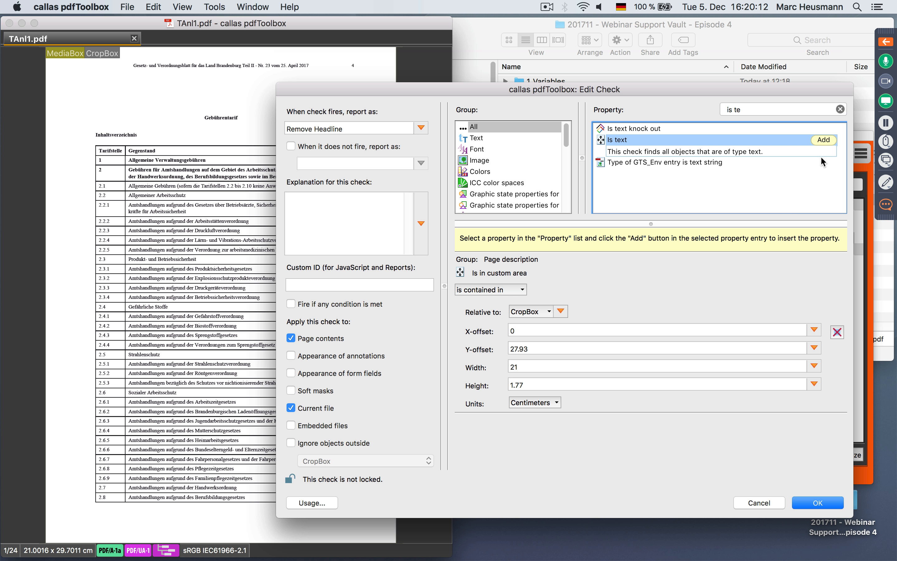
pyautogui.click(823, 139)
pyautogui.click(478, 439)
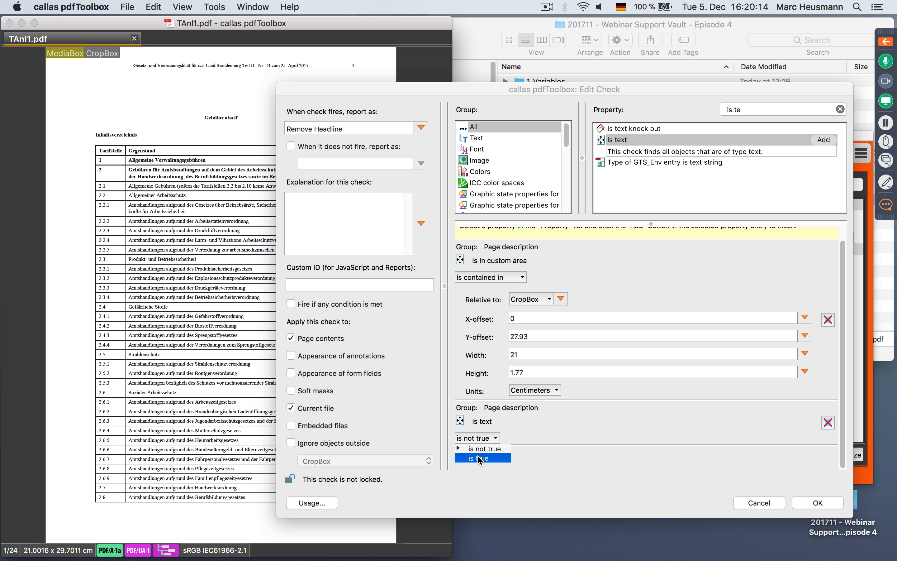
pyautogui.click(481, 458)
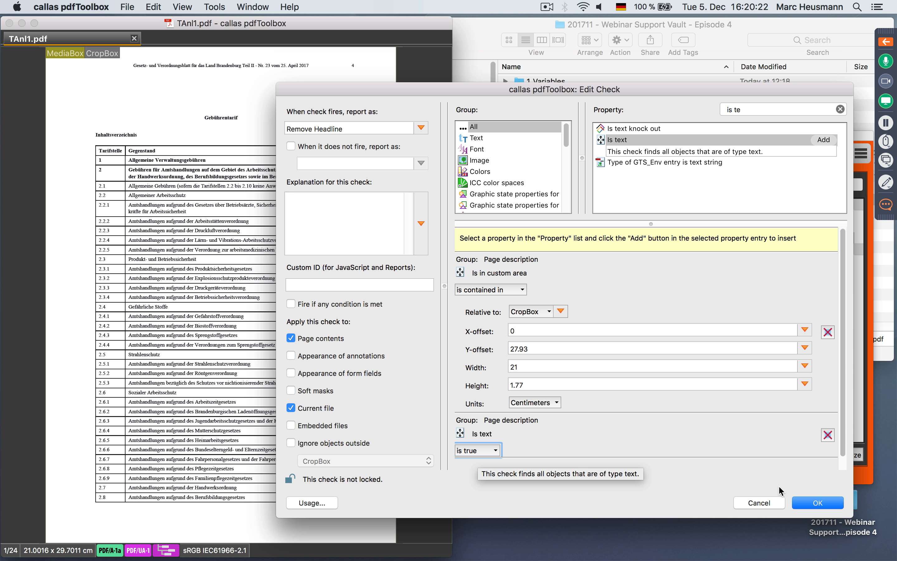
pyautogui.click(817, 506)
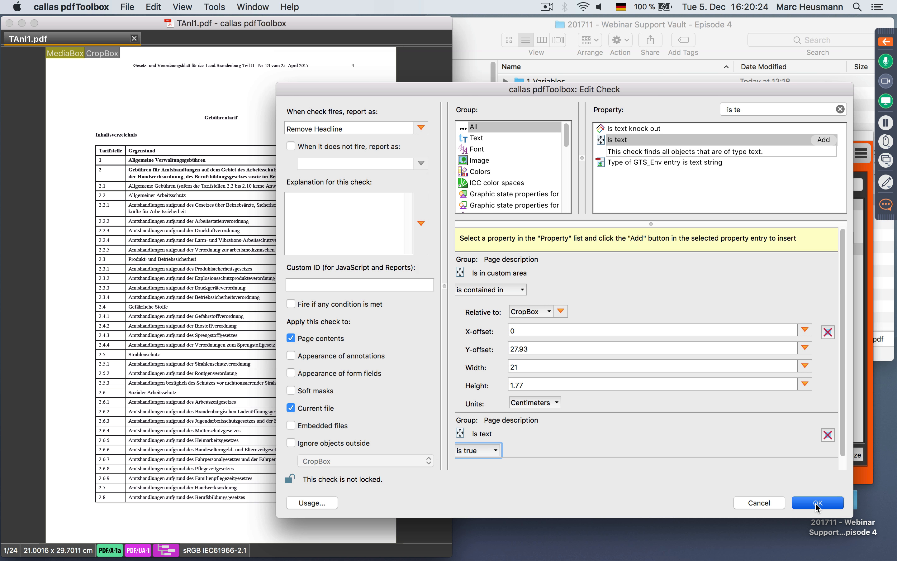
pyautogui.click(654, 409)
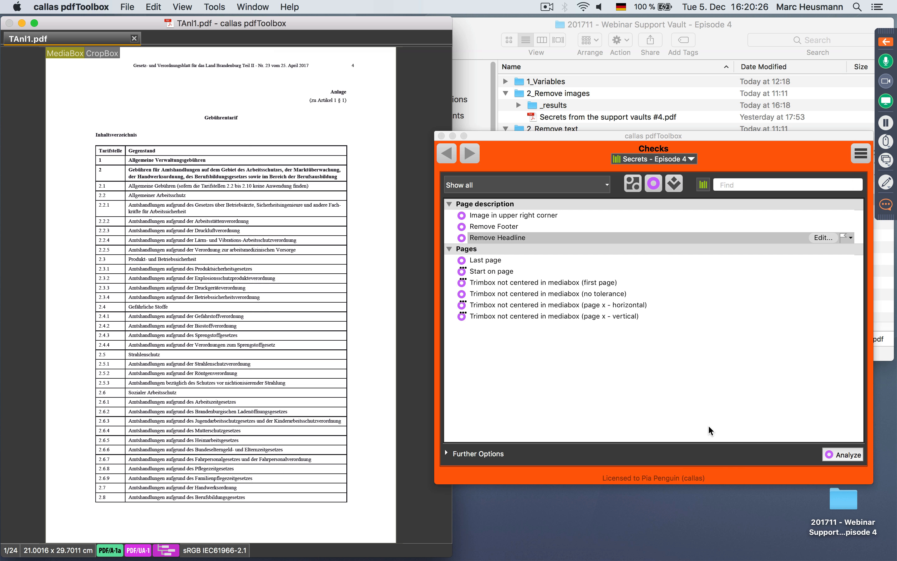
# Review which check the "Remove headline" fixup uses to identify objects and confirm its settings
pyautogui.click(675, 183)
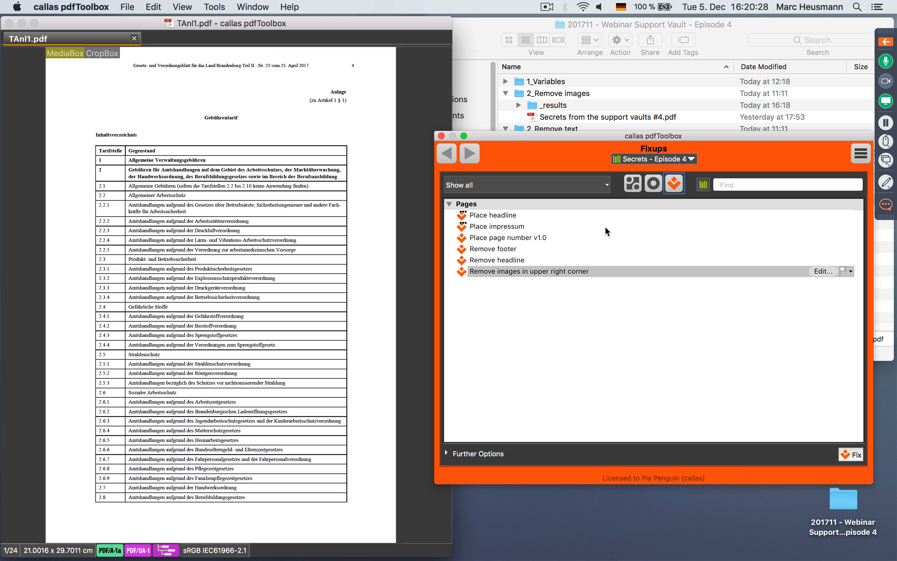
pyautogui.click(511, 259)
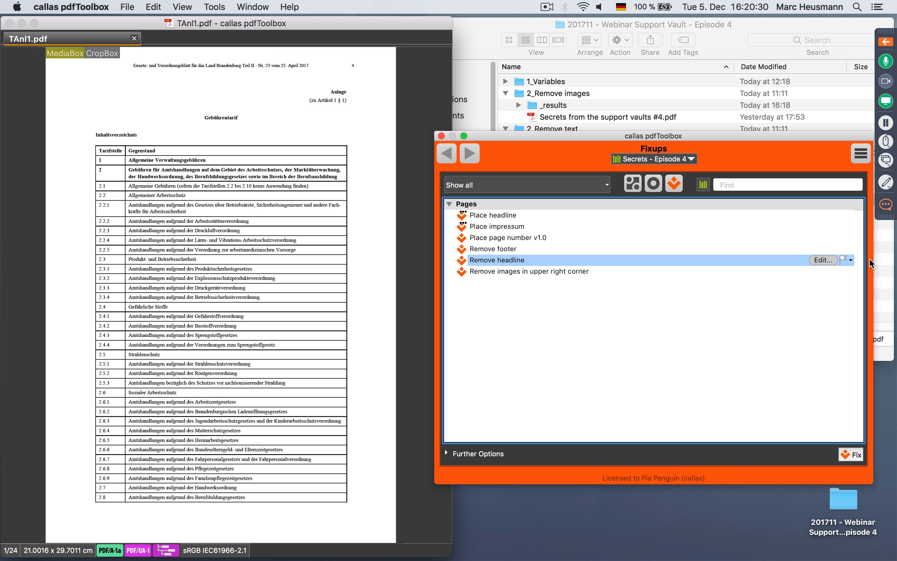
pyautogui.click(823, 259)
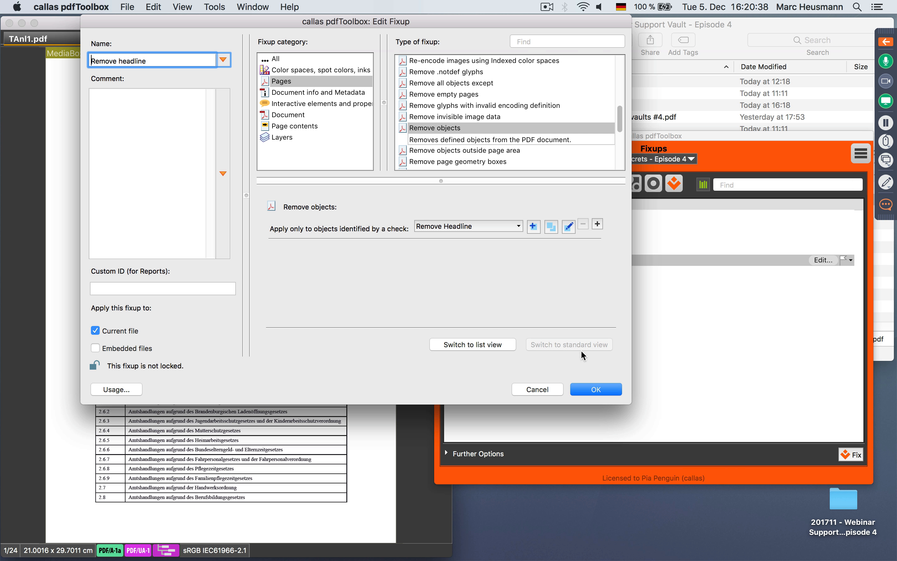
pyautogui.click(593, 388)
pyautogui.click(458, 318)
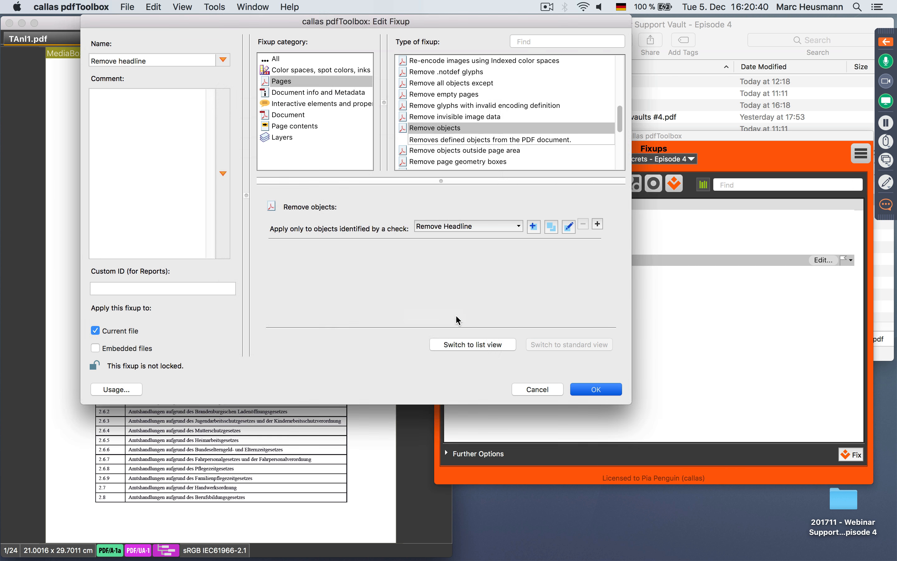
# Run the "Remove headline" fixup on TAnl1.pdf and save the result in the _results folder of 2_Remove text
pyautogui.click(851, 456)
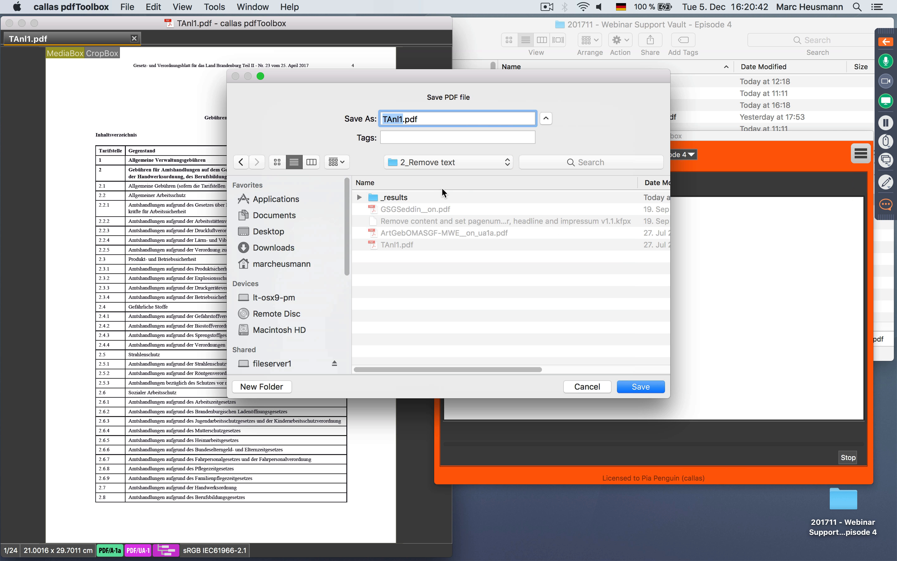
pyautogui.click(427, 185)
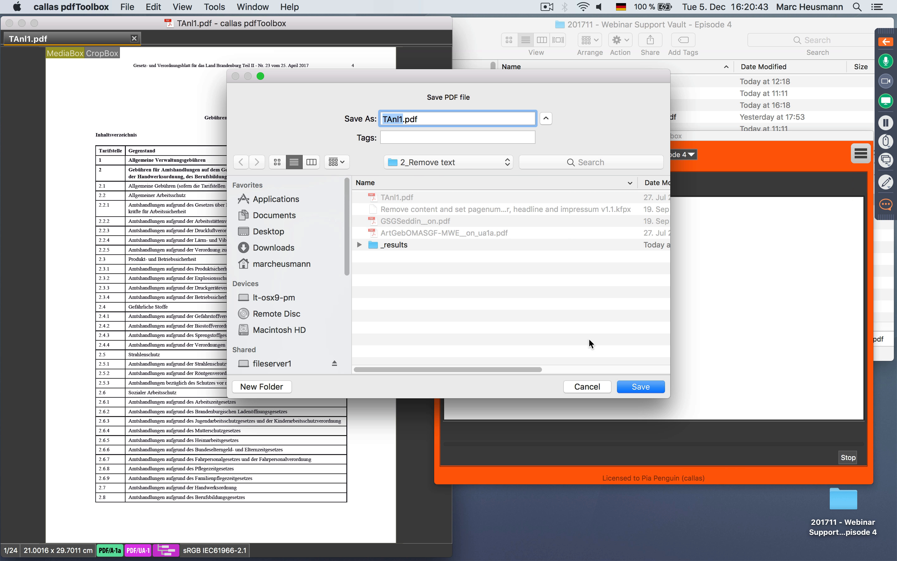
pyautogui.doubleClick(402, 243)
pyautogui.click(648, 384)
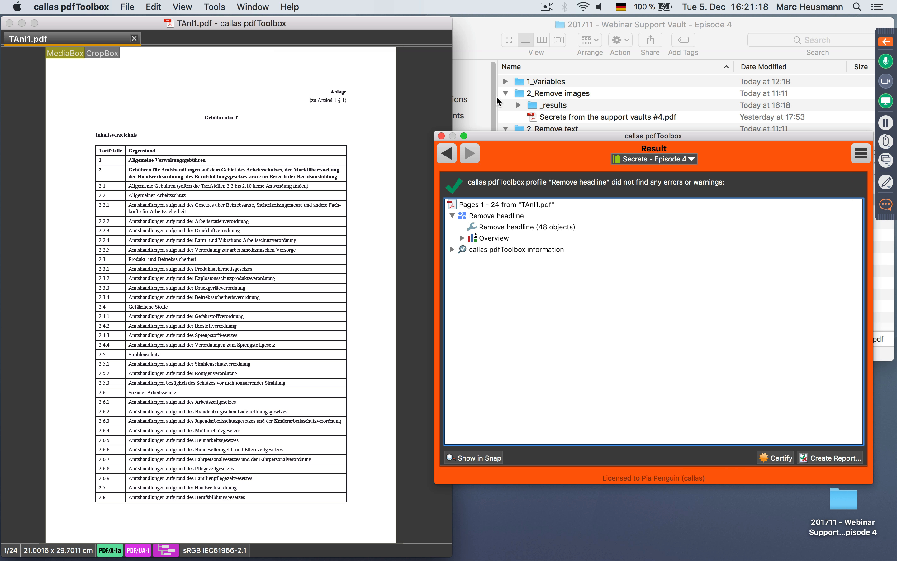
# Run the "Place headline" fixup with the text "Some example text for new headline", replacing TAnl1.pdf in the _results folder
pyautogui.click(447, 154)
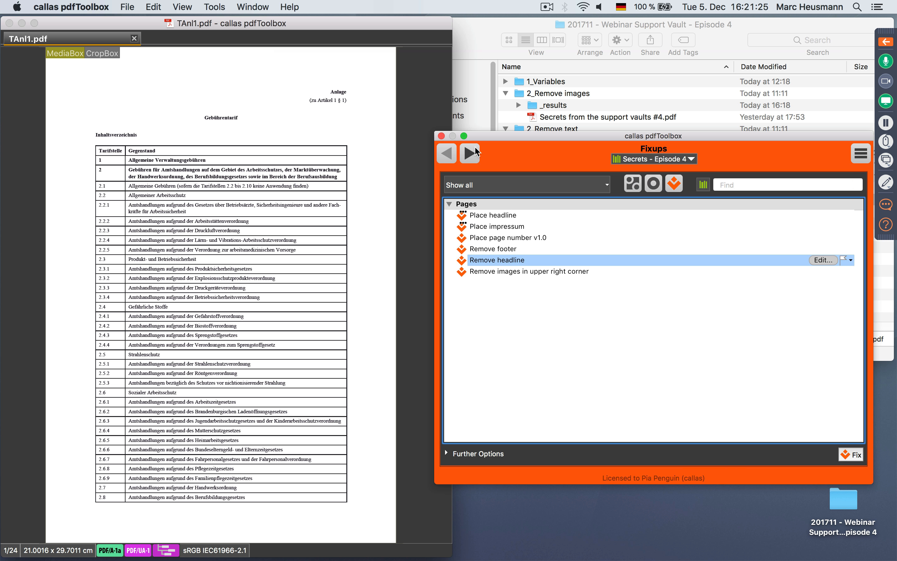
pyautogui.click(513, 214)
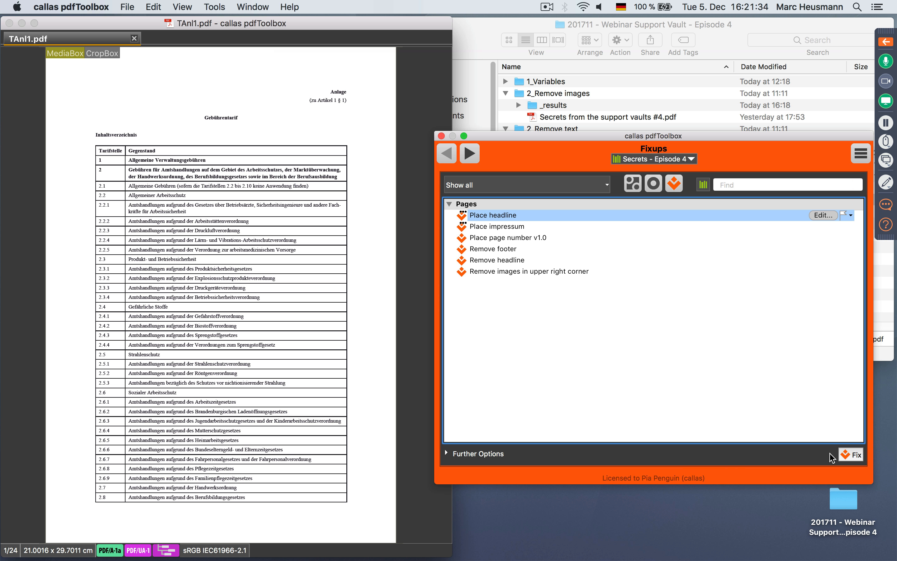
pyautogui.click(855, 458)
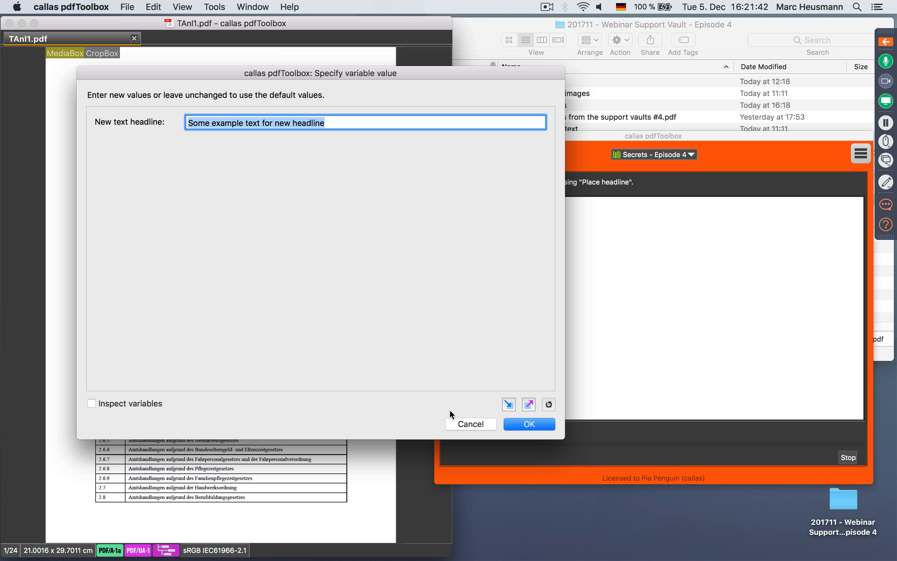
pyautogui.click(525, 425)
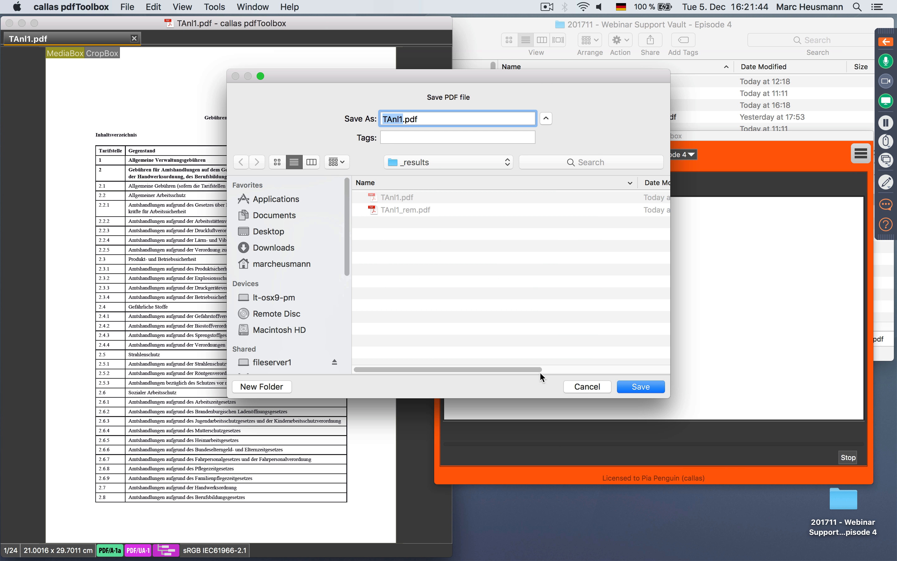
pyautogui.click(644, 389)
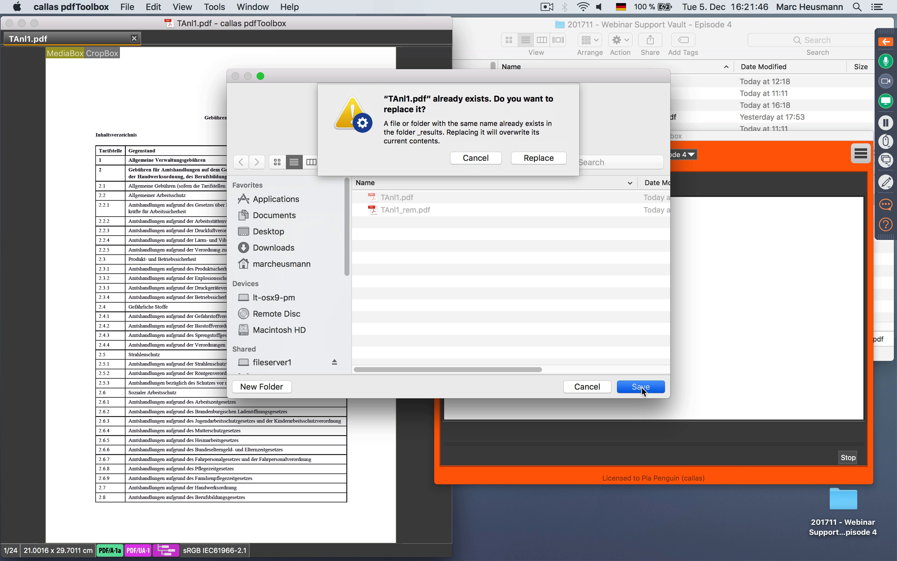
pyautogui.click(548, 160)
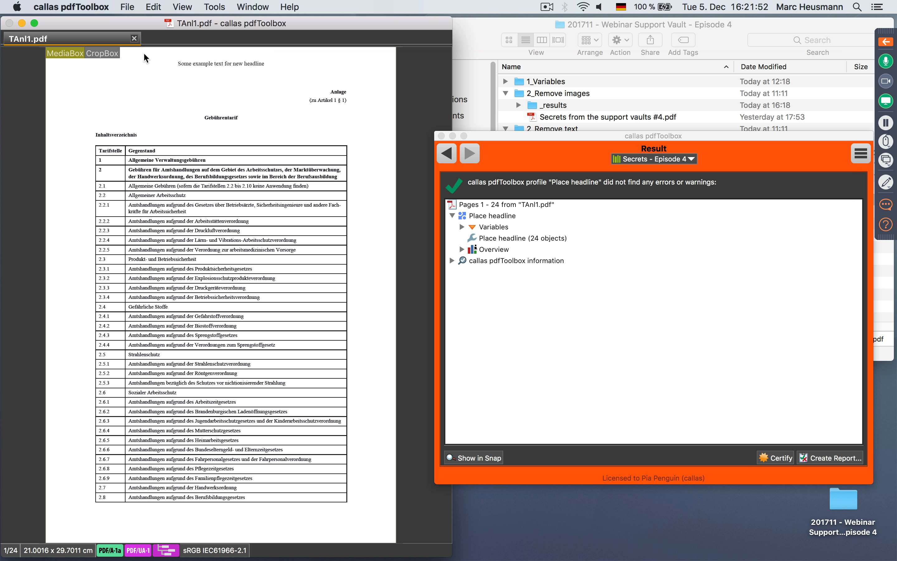
# Magnify the new headline on page 1 of TAnl1.pdf and review the text placement settings of the "Place headline" fixup
pyautogui.moveTo(171, 58); pyautogui.dragTo(276, 71)
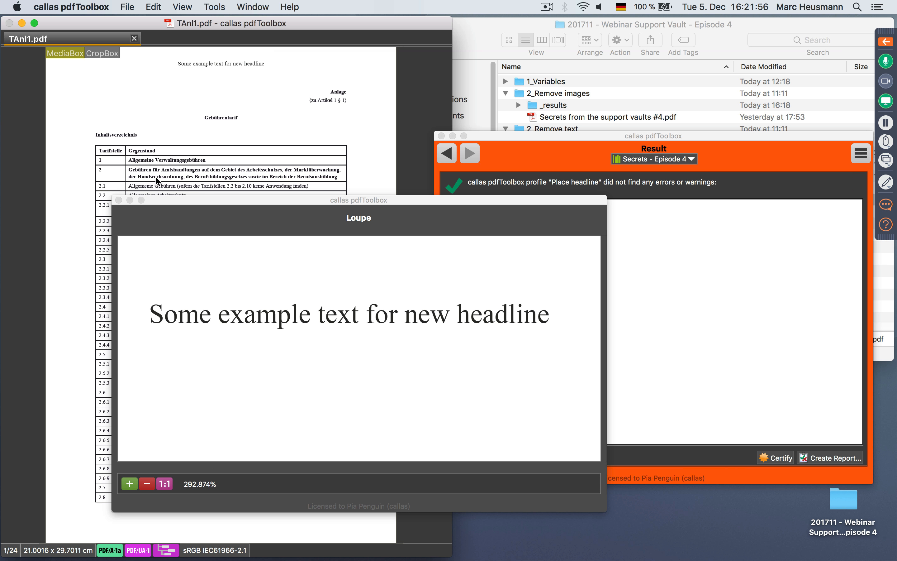
pyautogui.click(120, 200)
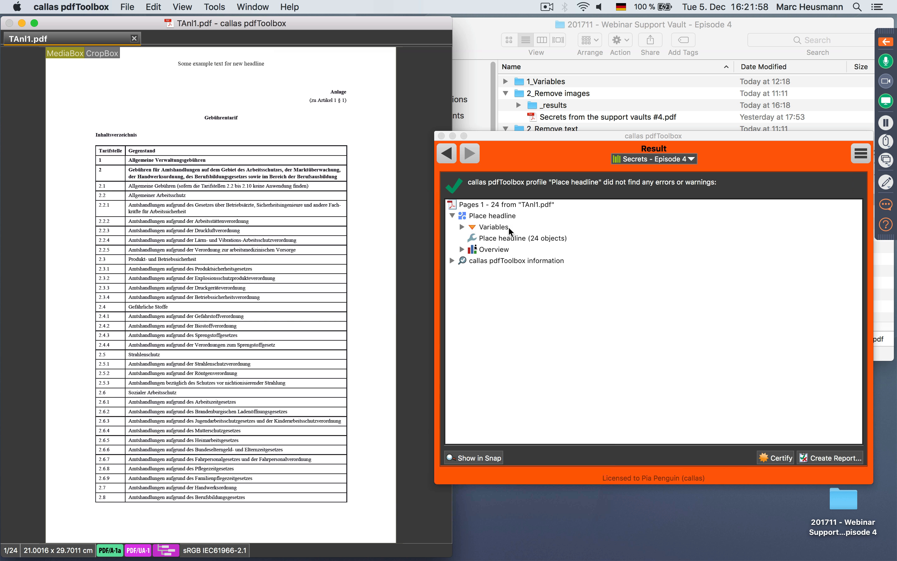
pyautogui.click(455, 156)
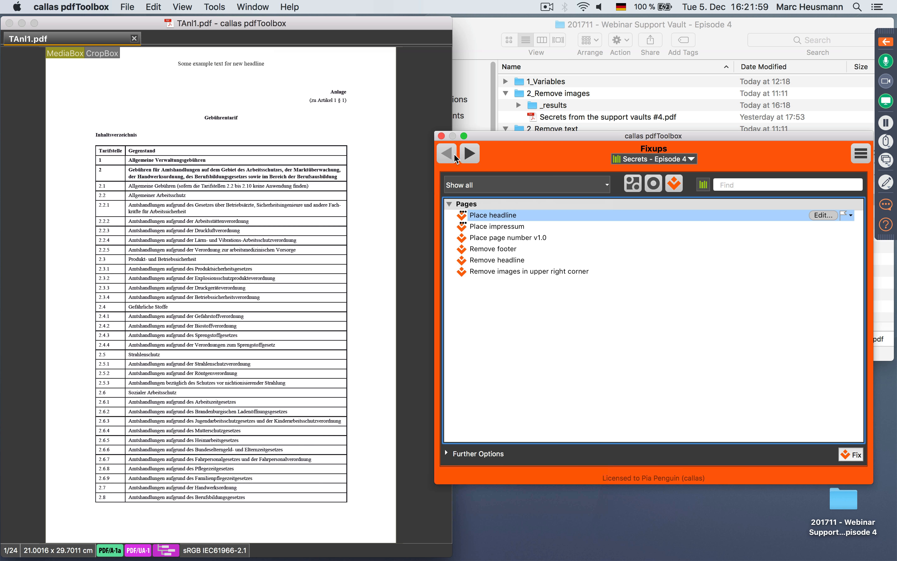
pyautogui.click(823, 215)
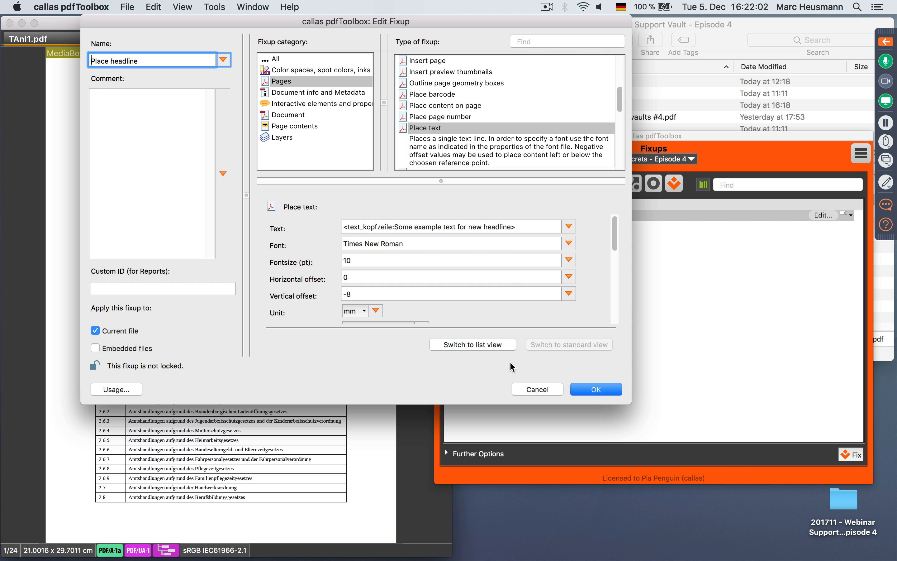
pyautogui.moveTo(631, 402); pyautogui.dragTo(657, 546)
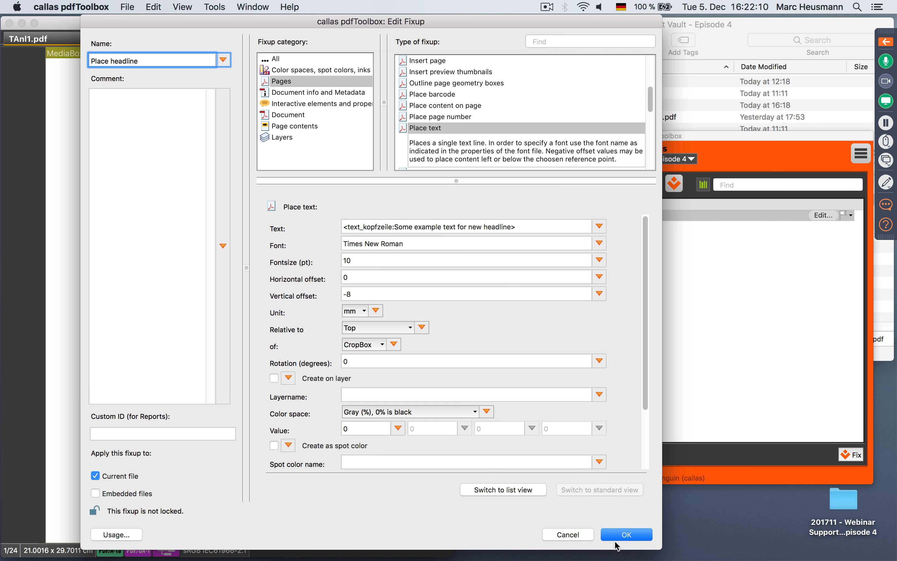
pyautogui.click(564, 534)
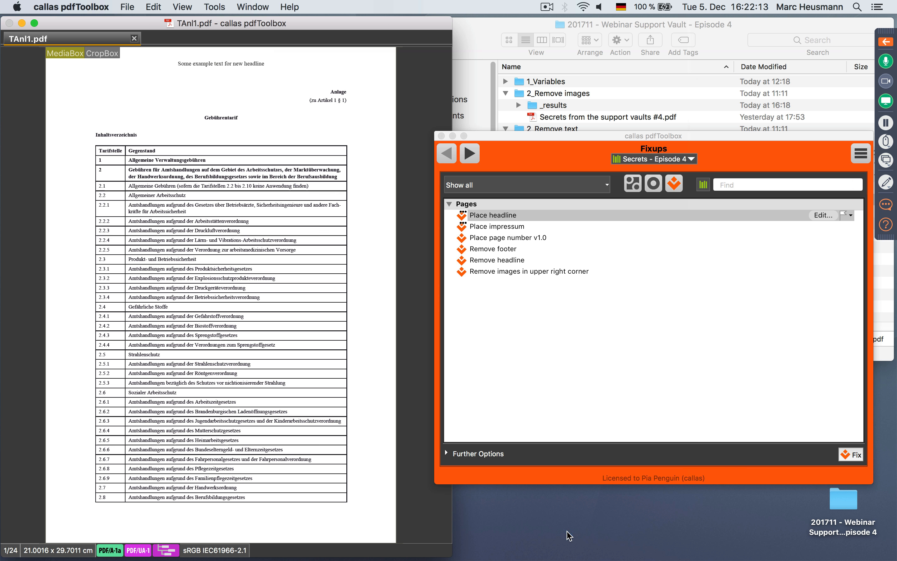
# Run the "Place page number v1.0" fixup on TAnl1.pdf, replacing the existing file in the _results folder
pyautogui.click(523, 237)
pyautogui.click(847, 457)
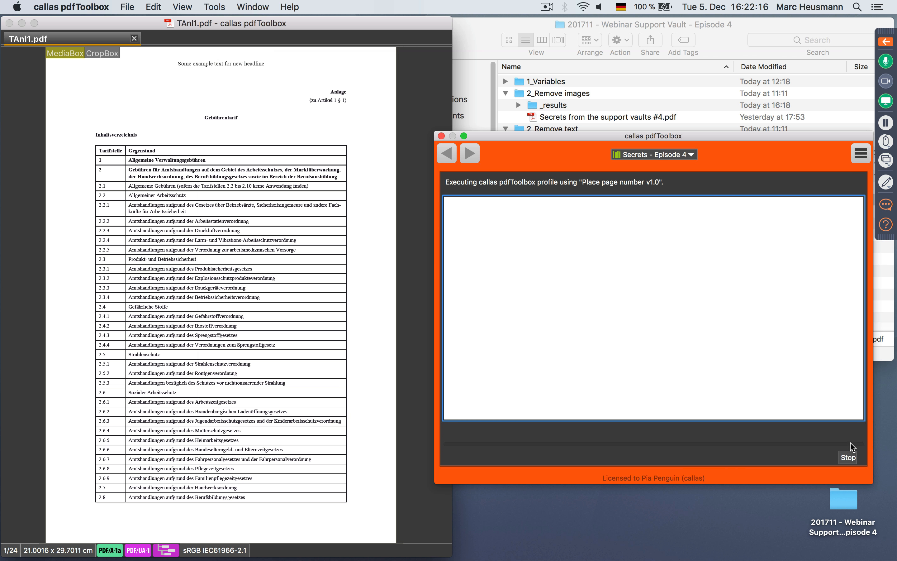
pyautogui.press('Return')
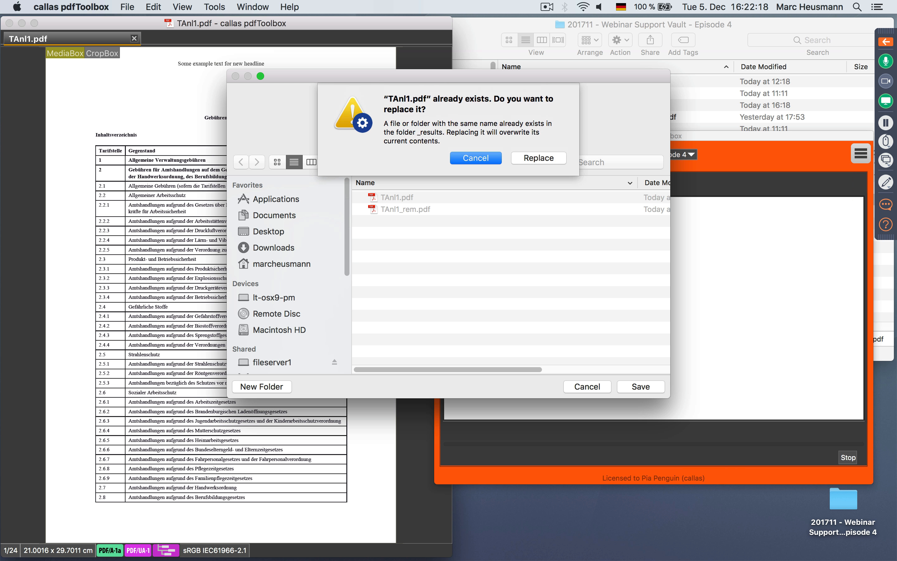
pyautogui.click(534, 158)
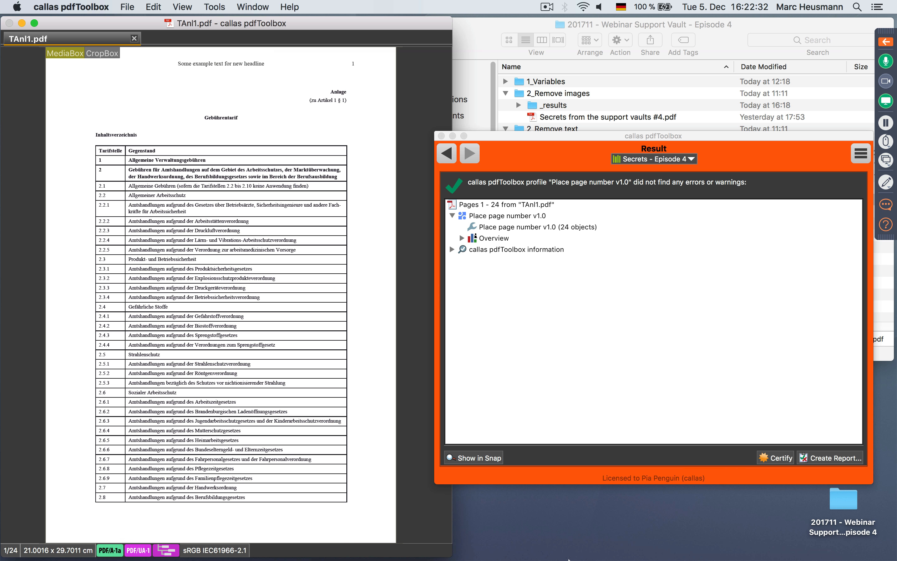
# Switch to Adobe Acrobat and show the "Remove it !" slide on page 15 of Secrets from the support vaults #4.pdf
pyautogui.moveTo(533, 559)
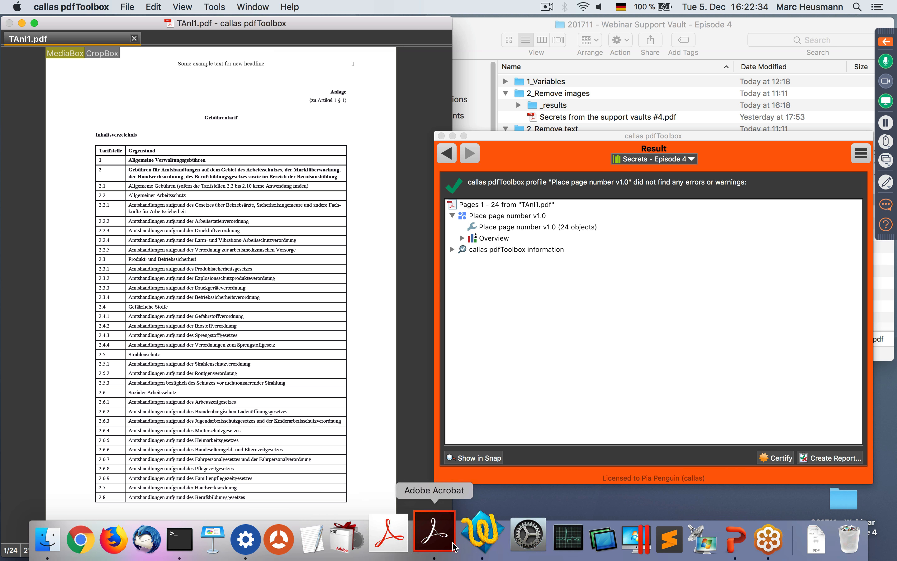
pyautogui.click(446, 544)
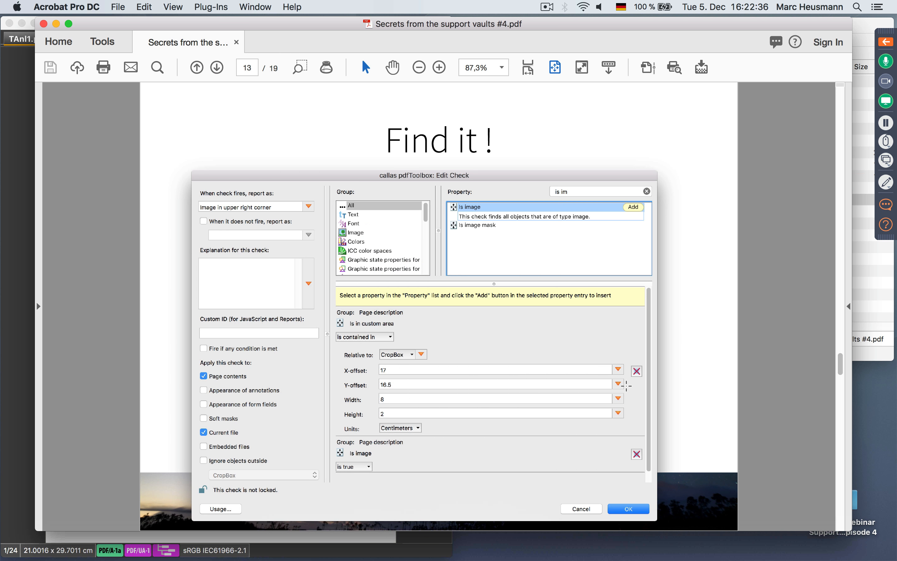
pyautogui.press('Right')
pyautogui.press('Right')
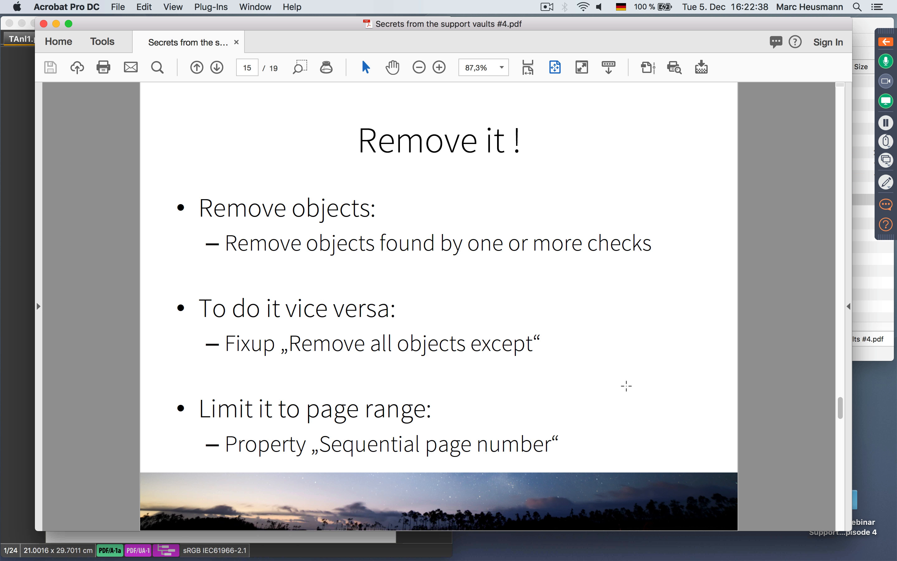